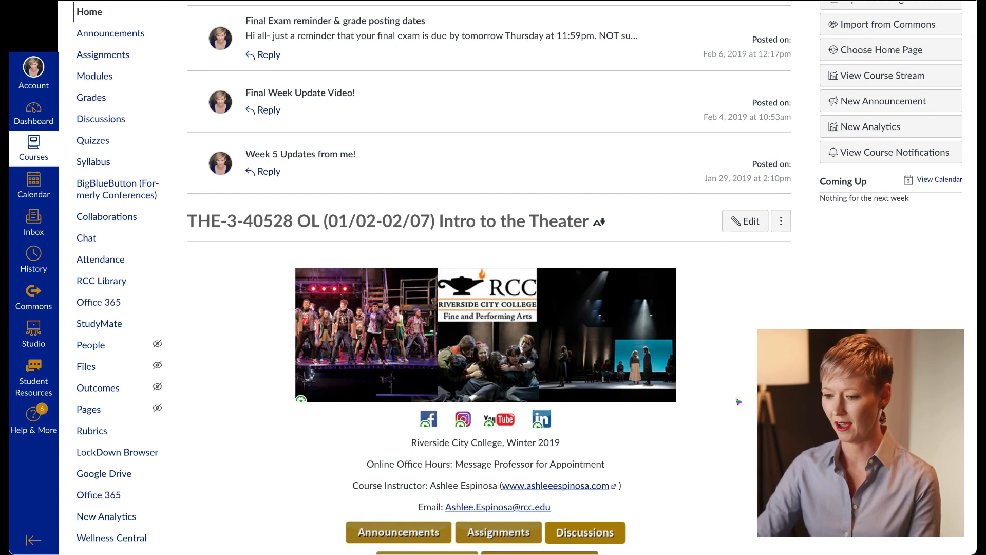
# Step: Open the course home page for editing and launch Design Tools
pyautogui.scroll(2, 732, 246)
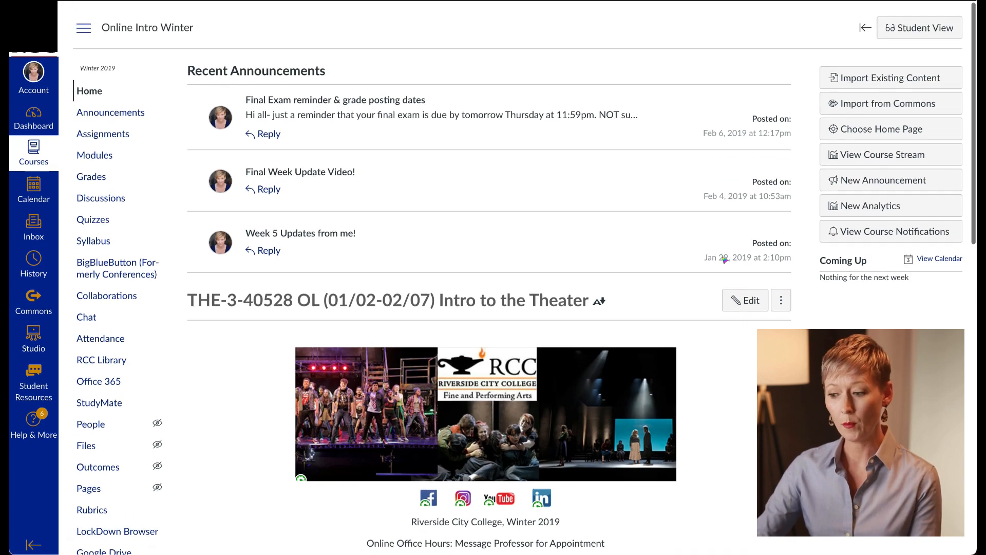
pyautogui.click(745, 300)
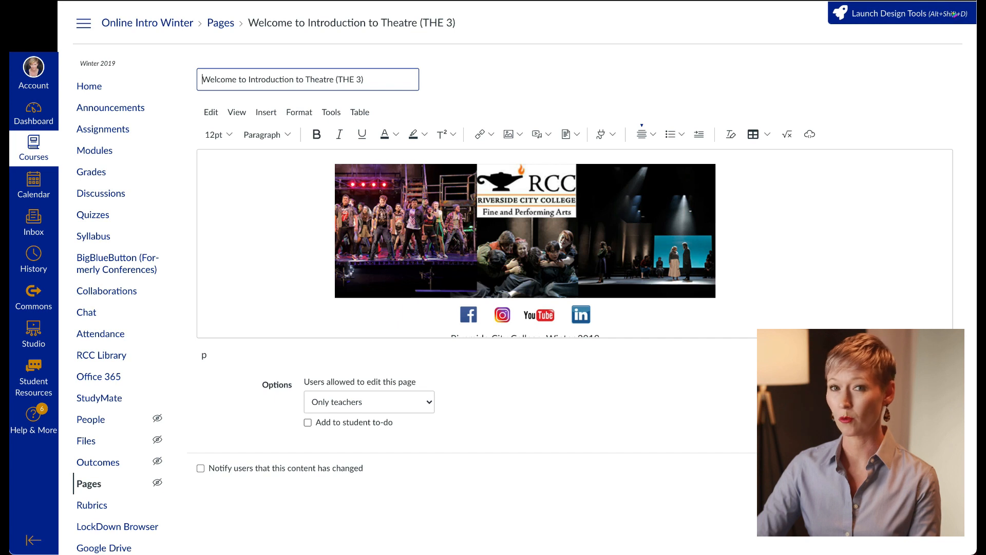
pyautogui.click(872, 12)
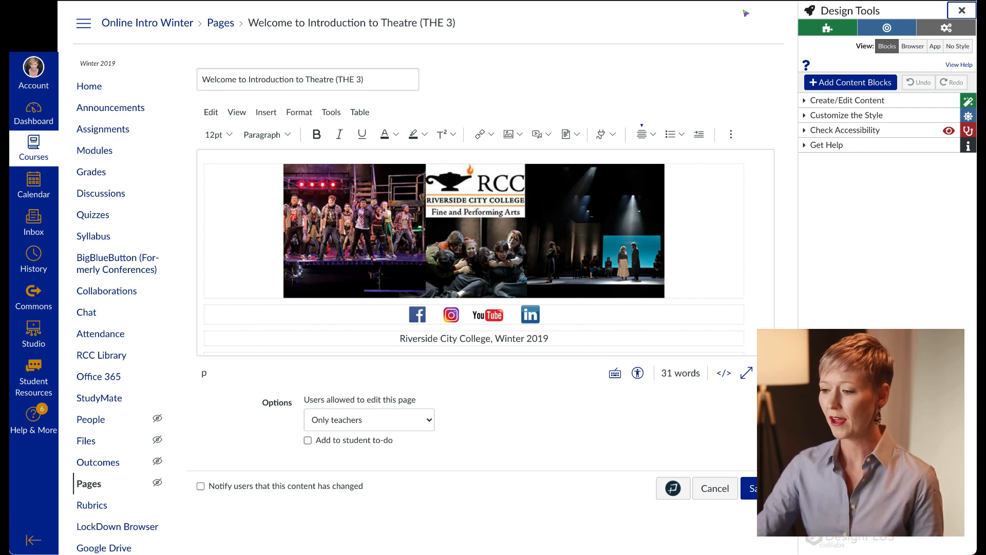
# Step: Hide and relaunch the Design Tools sidebar twice, finishing with it closed
pyautogui.click(961, 10)
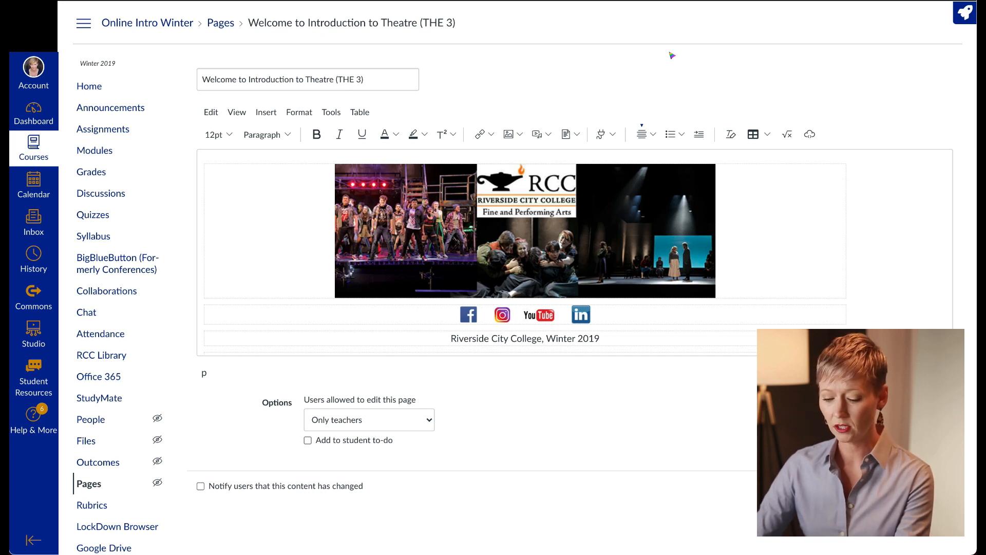
pyautogui.hotkey('alt', 'shift', 'd')
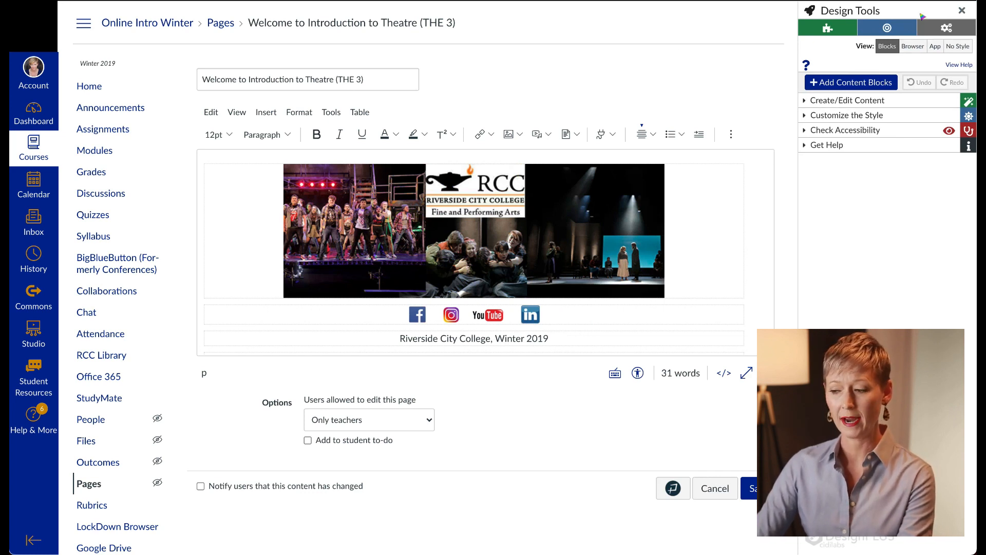
pyautogui.click(961, 11)
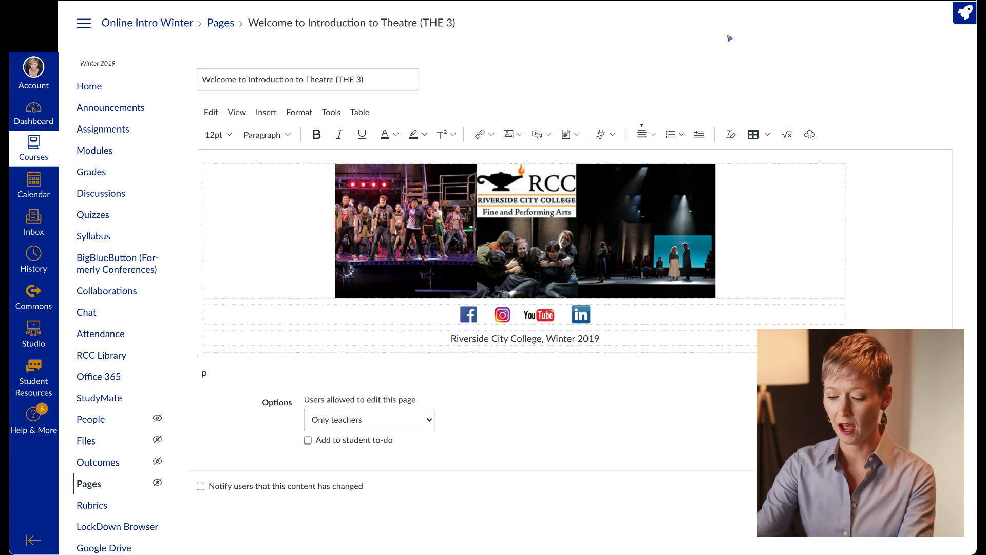
pyautogui.hotkey('alt', 'shift', 'd')
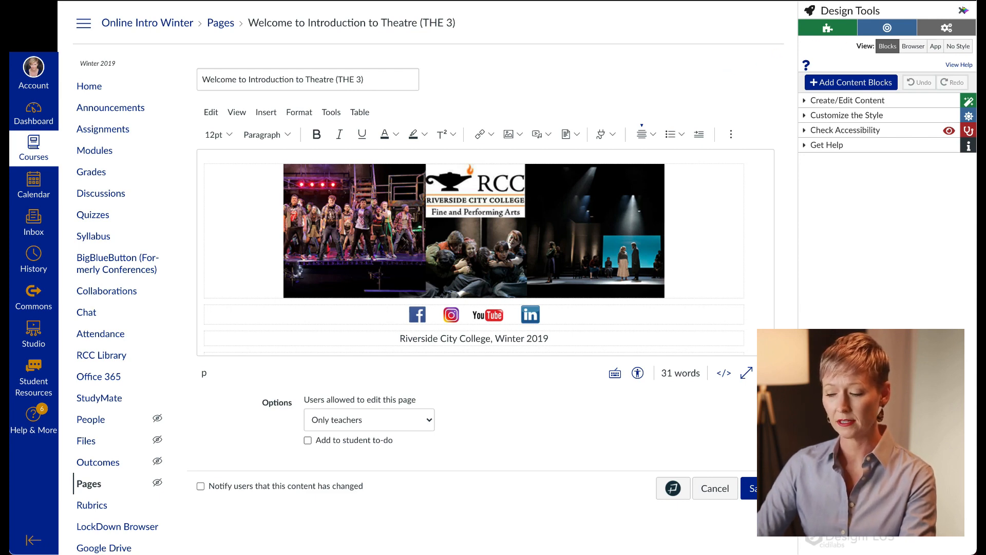
pyautogui.click(964, 10)
# Step: Leave the page editor without saving and open the Navigation section of the course settings
pyautogui.scroll(-2, 109, 354)
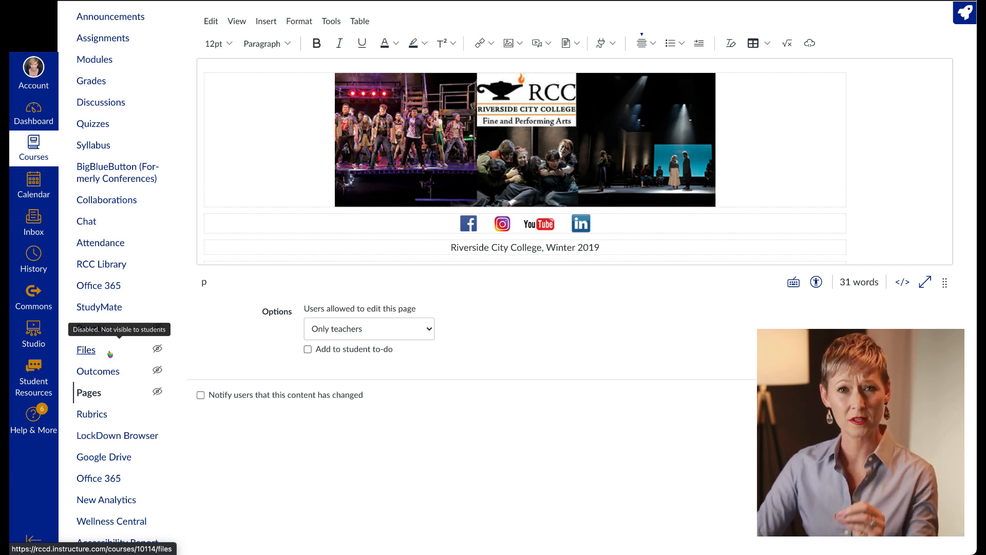
pyautogui.scroll(-4, 108, 380)
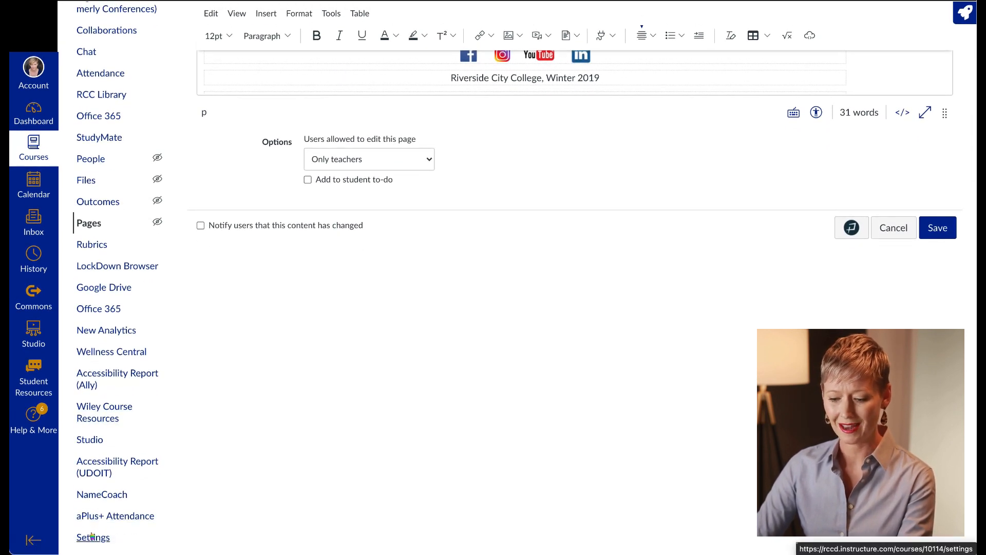
pyautogui.click(90, 537)
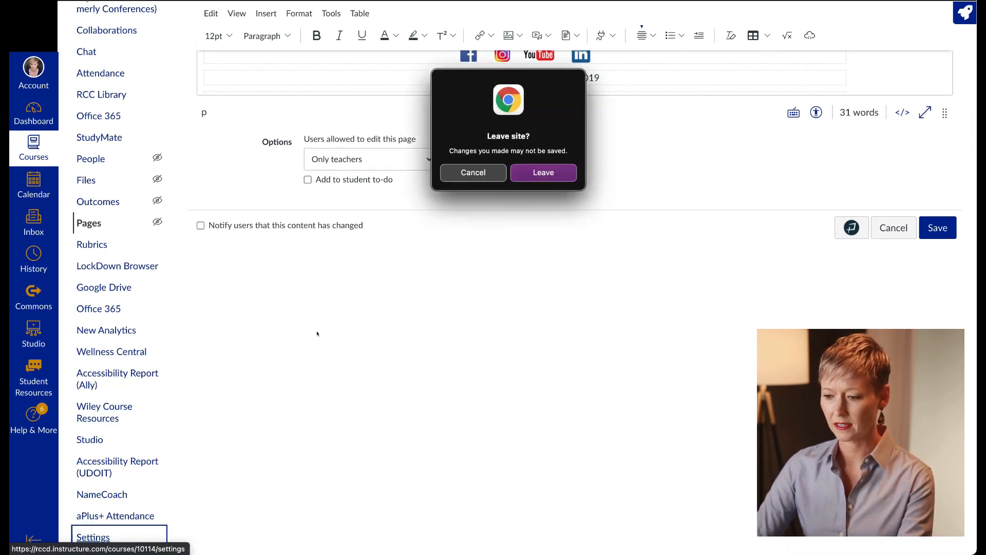
pyautogui.click(543, 174)
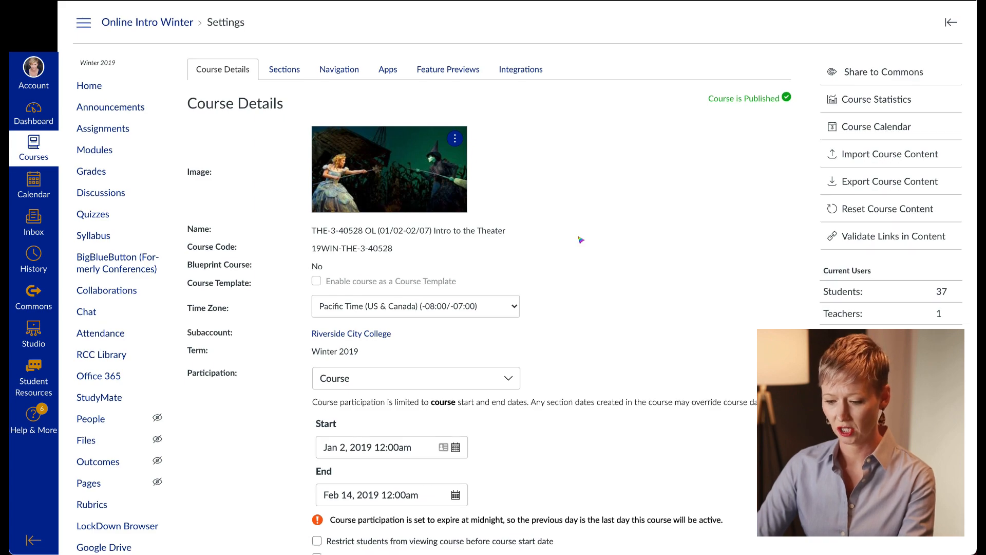
pyautogui.click(339, 69)
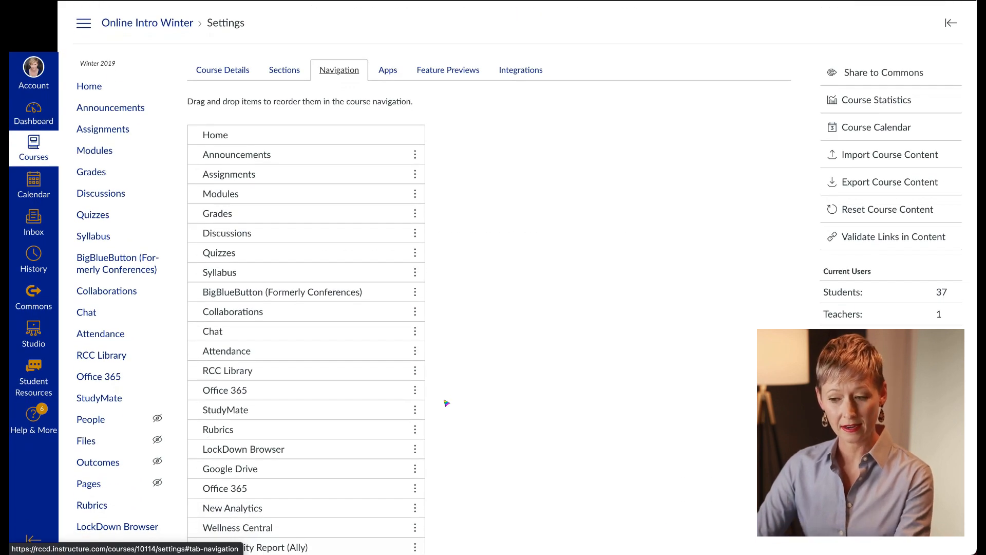
# Step: Enable the disabled Multi-Tool item in the course navigation and save the navigation settings
pyautogui.scroll(-10, 133, 427)
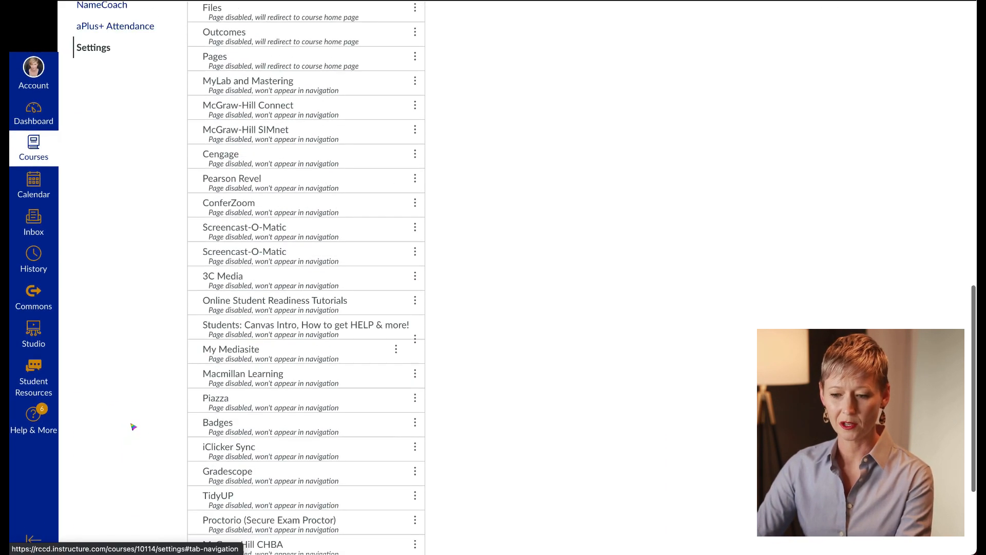
pyautogui.scroll(4, 133, 427)
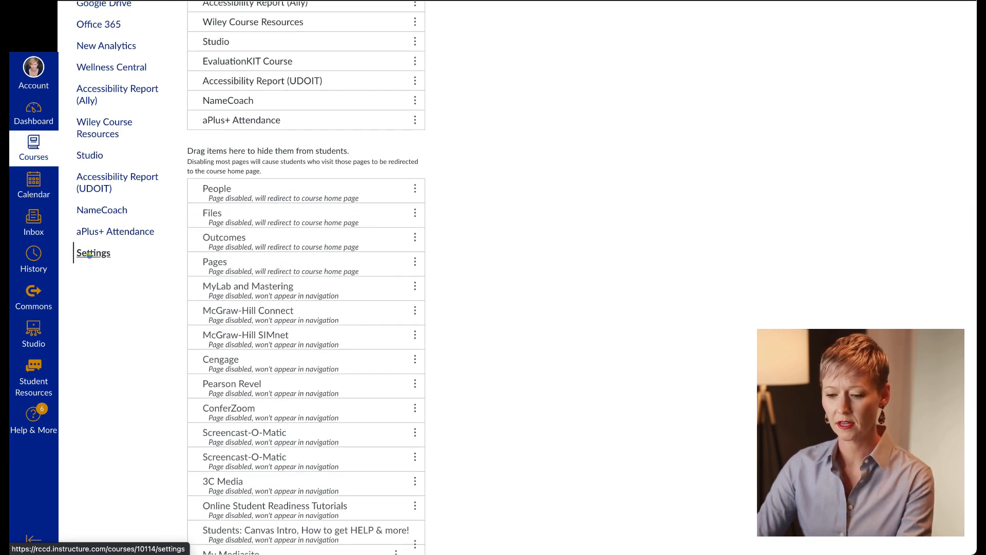
pyautogui.scroll(11, 491, 220)
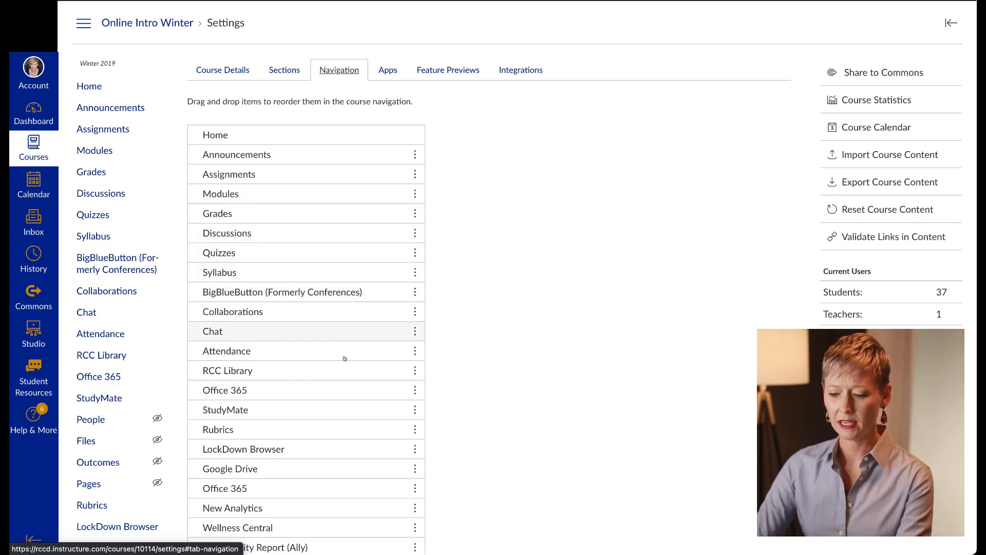
pyautogui.scroll(-6, 347, 366)
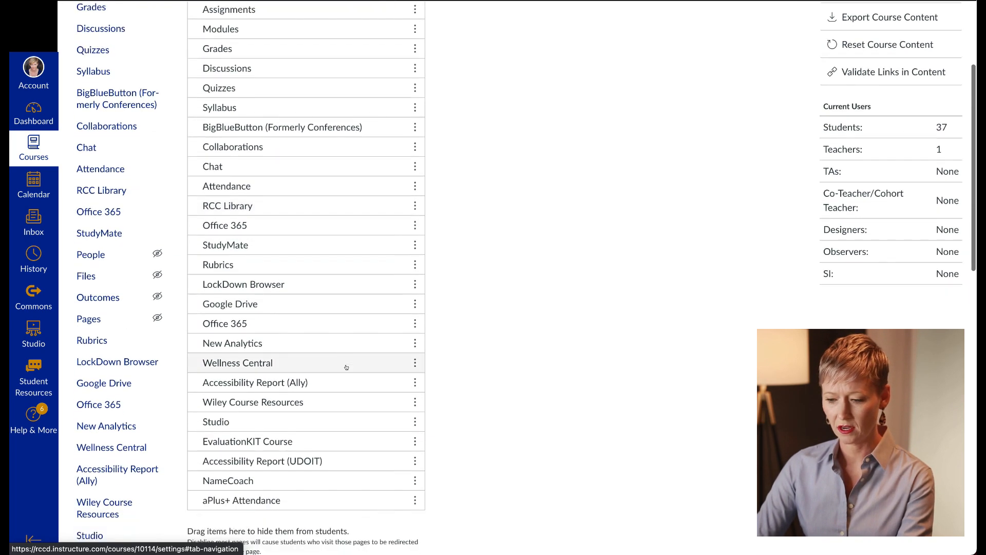
pyautogui.scroll(-4, 502, 352)
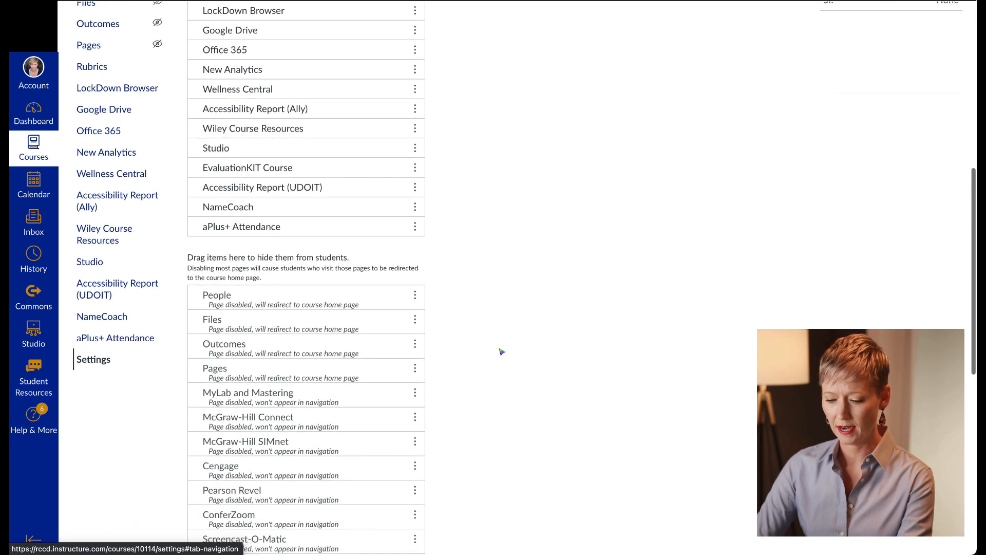
pyautogui.scroll(-3, 501, 351)
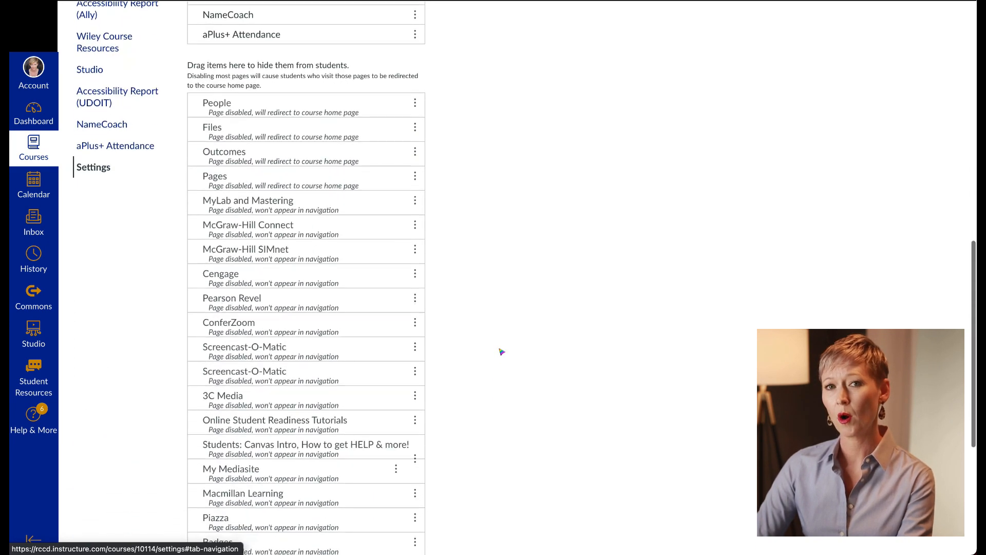
pyautogui.scroll(-5, 502, 351)
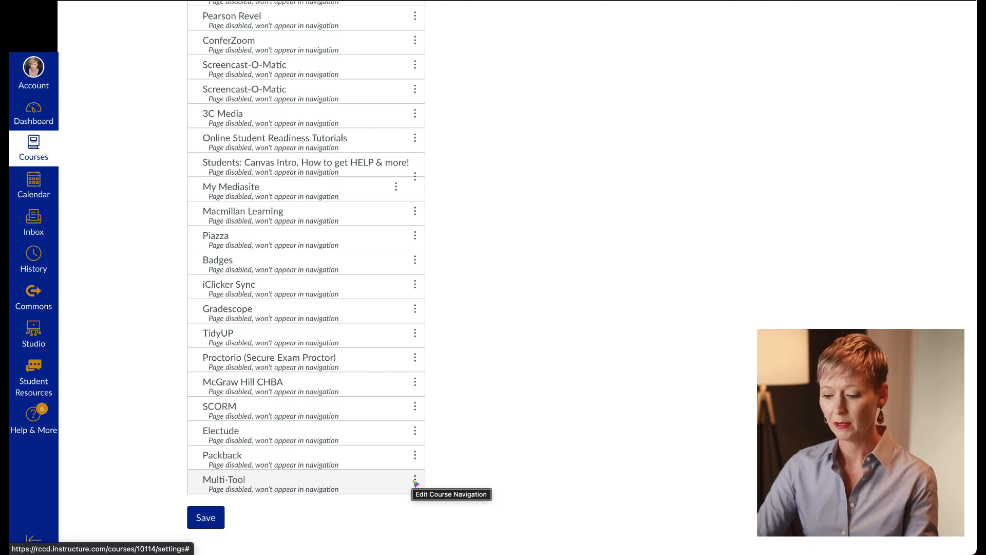
pyautogui.click(415, 481)
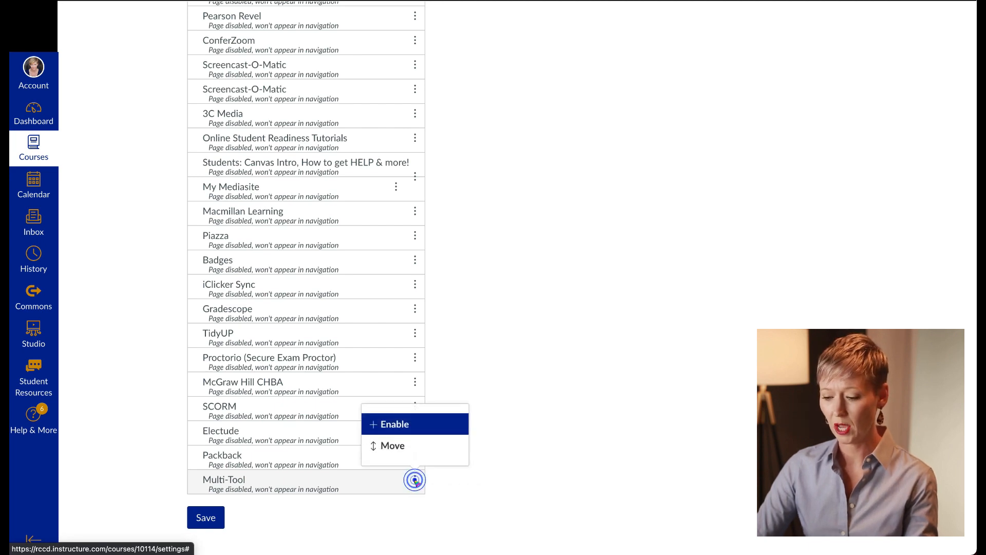
pyautogui.click(410, 423)
pyautogui.scroll(-7, 477, 384)
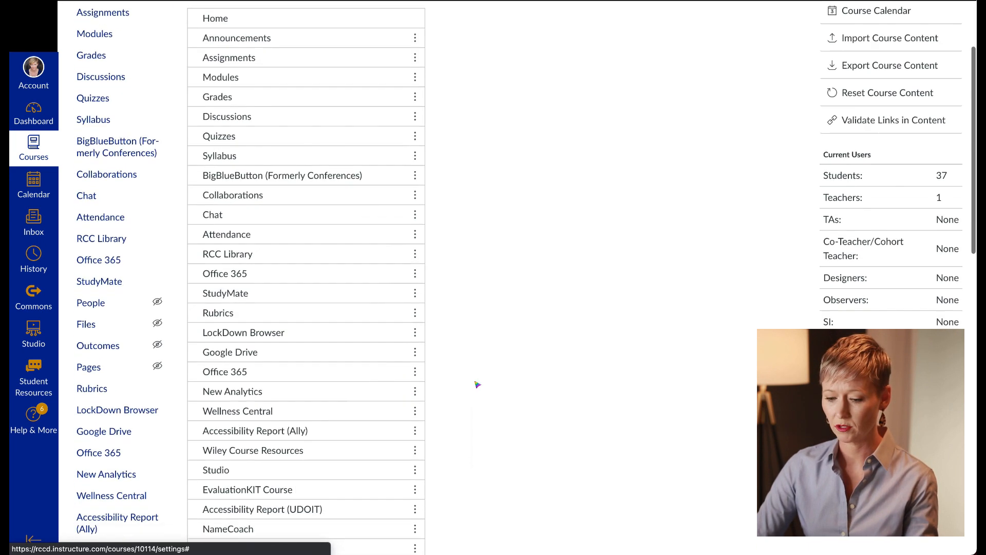
pyautogui.scroll(-10, 477, 384)
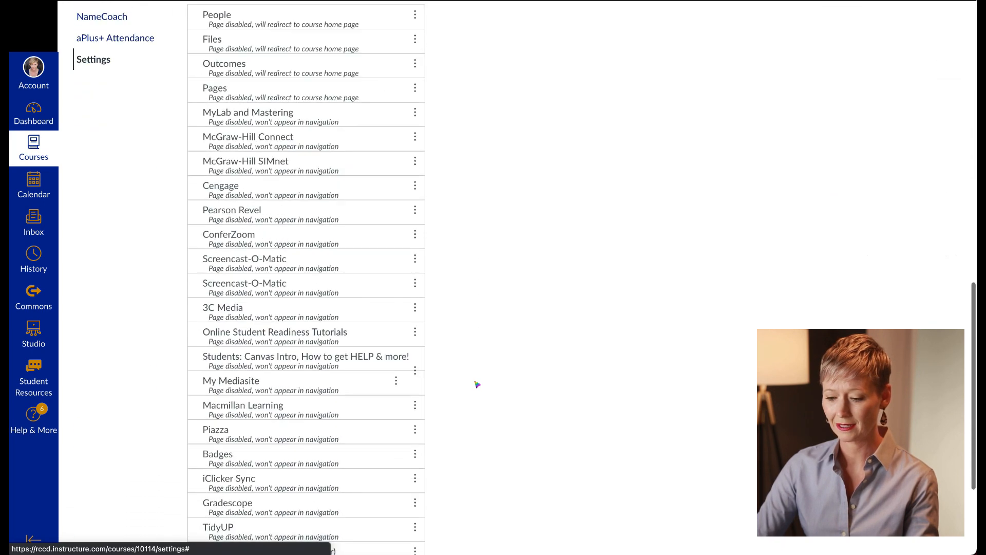
pyautogui.click(196, 517)
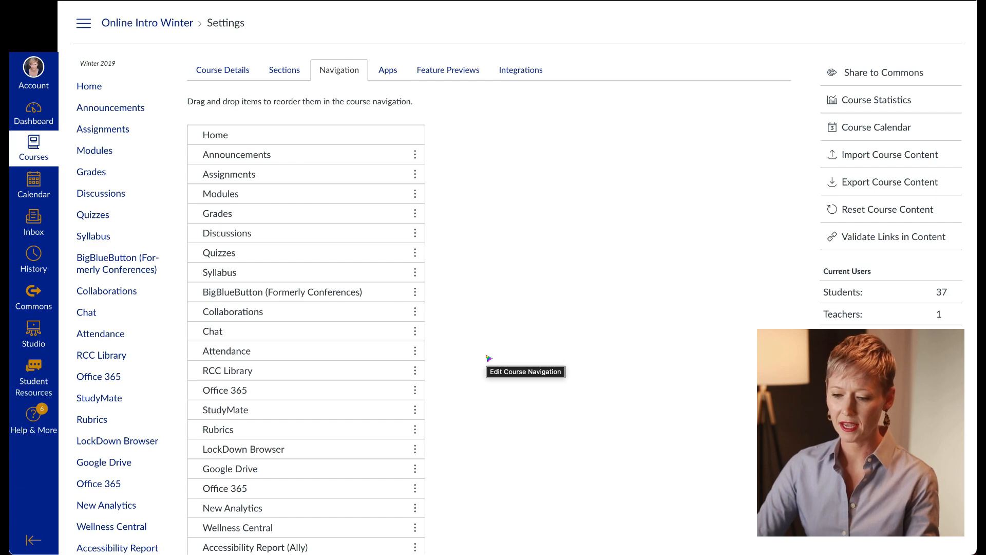
# Step: Open Multi-Tool from the course navigation and look over the descriptions of its available tools
pyautogui.scroll(-6, 110, 375)
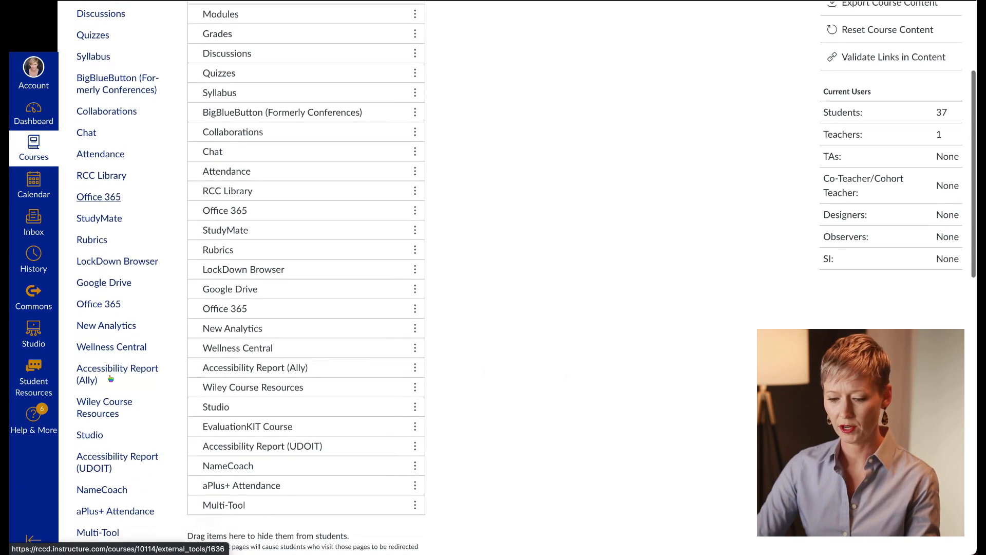
pyautogui.scroll(-1, 111, 377)
pyautogui.click(103, 367)
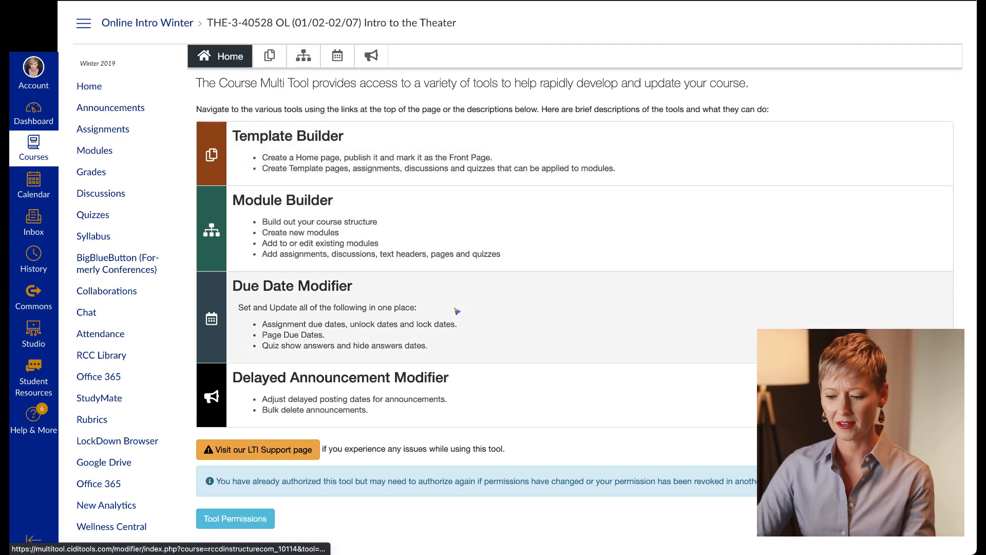
pyautogui.scroll(-1, 457, 311)
pyautogui.scroll(1, 457, 311)
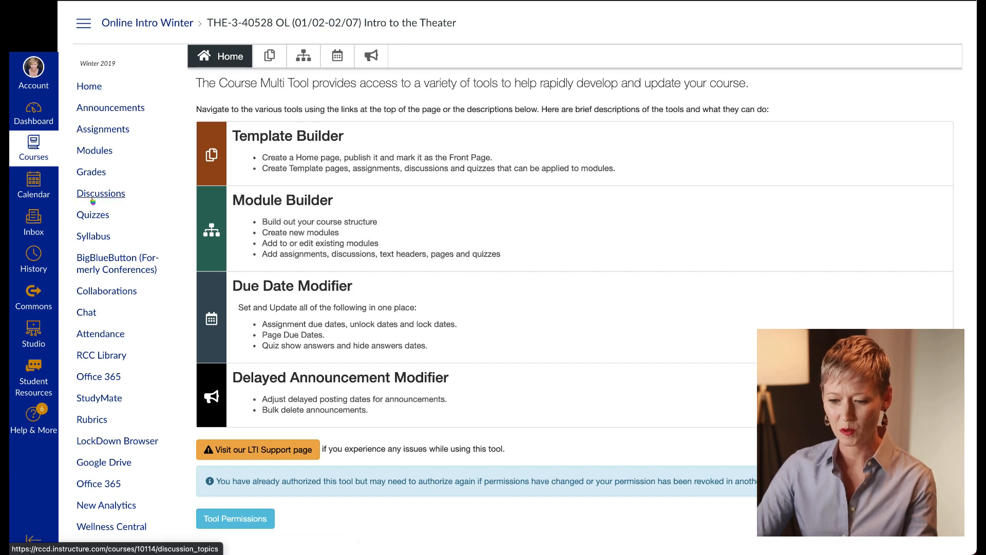
# Step: Return to the course home page, open it for editing and launch Design Tools
pyautogui.click(90, 88)
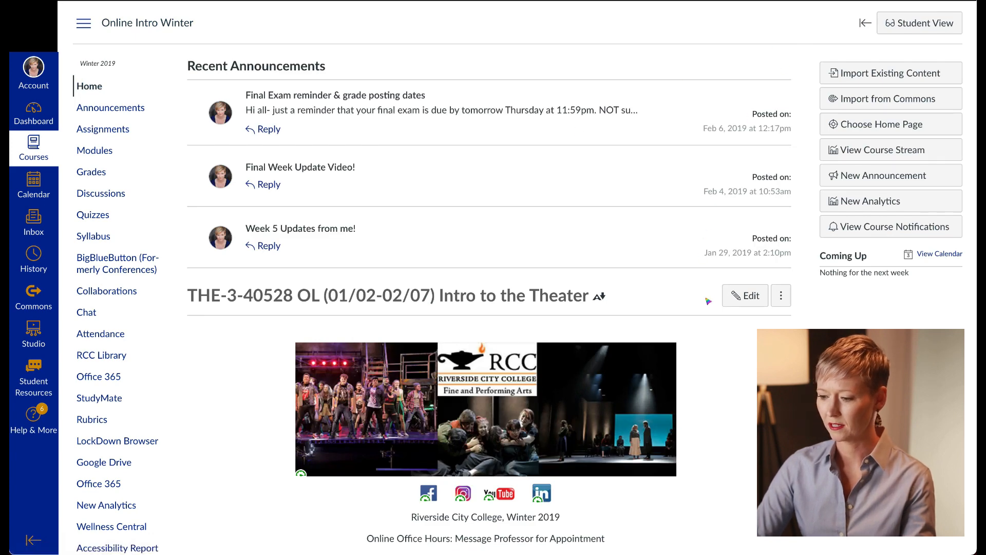
pyautogui.click(740, 296)
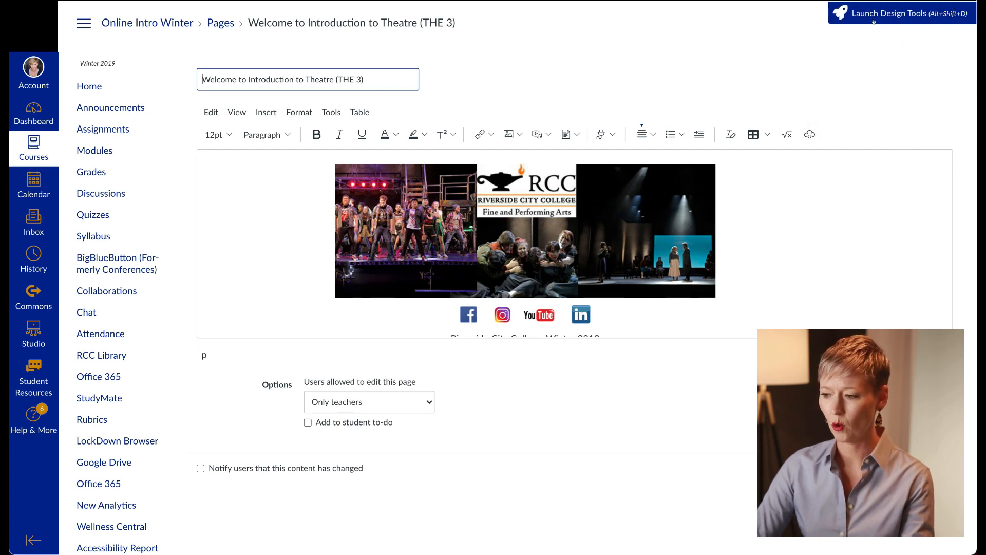
pyautogui.click(934, 15)
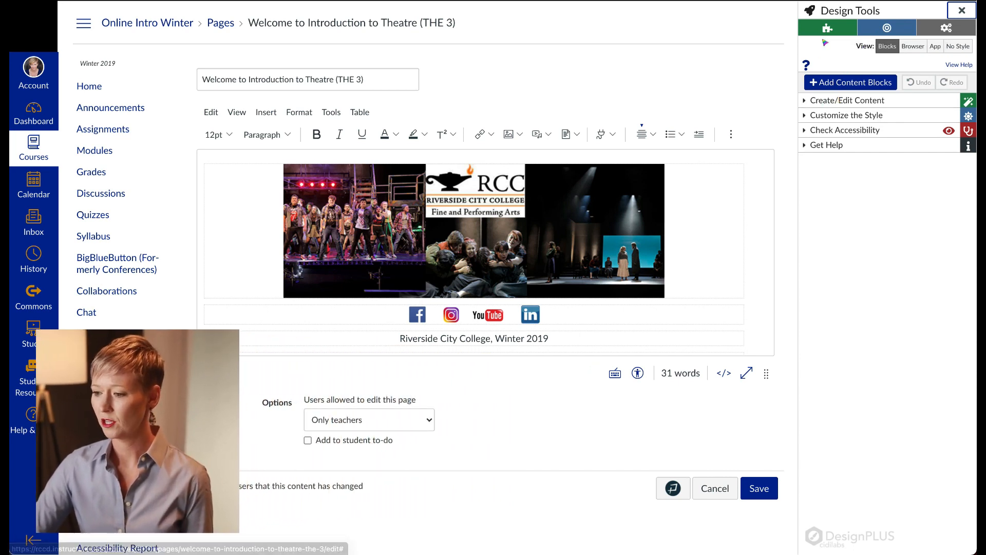
# Step: Review the page content and the institutional themes, and apply the Circle Left 2 theme to the front page
pyautogui.click(826, 28)
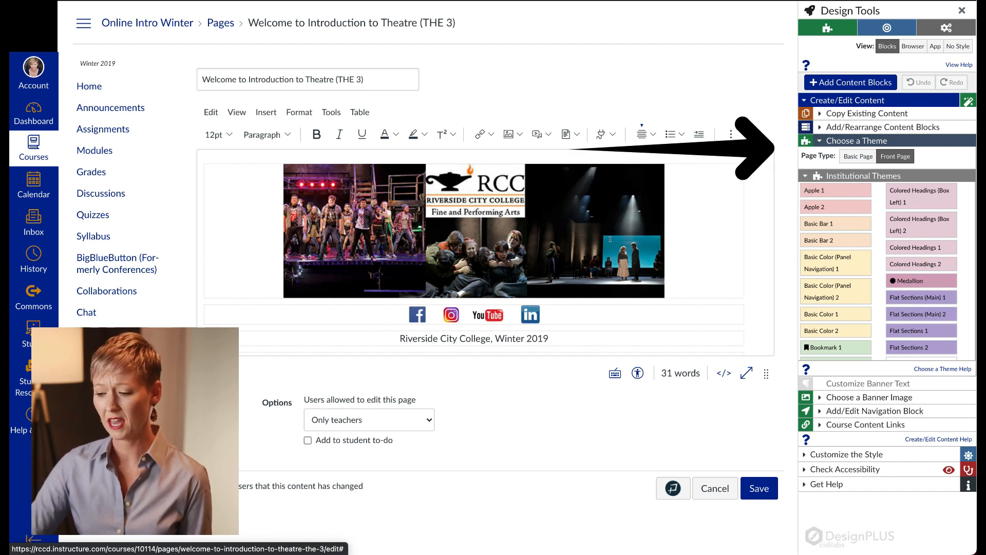
pyautogui.scroll(-4, 610, 239)
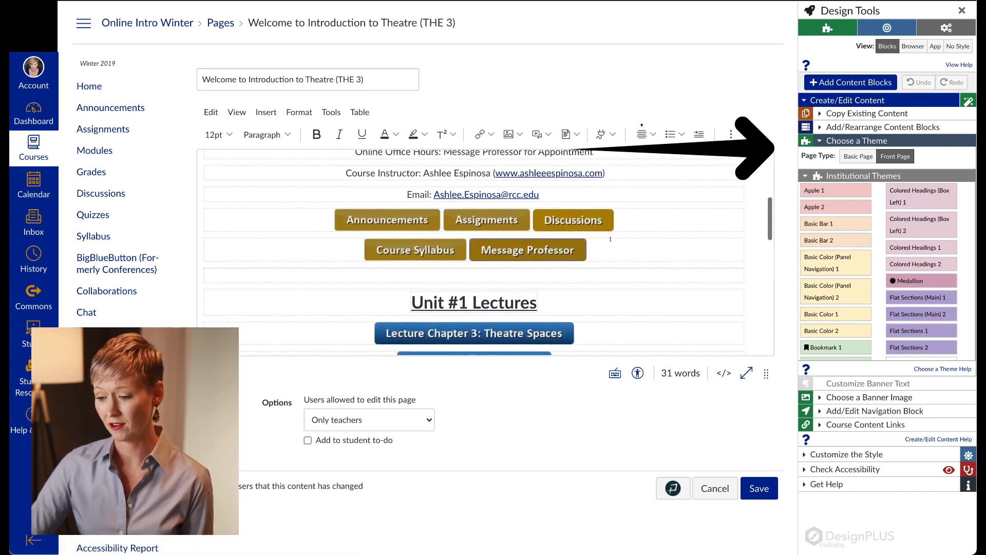
pyautogui.scroll(-10, 610, 239)
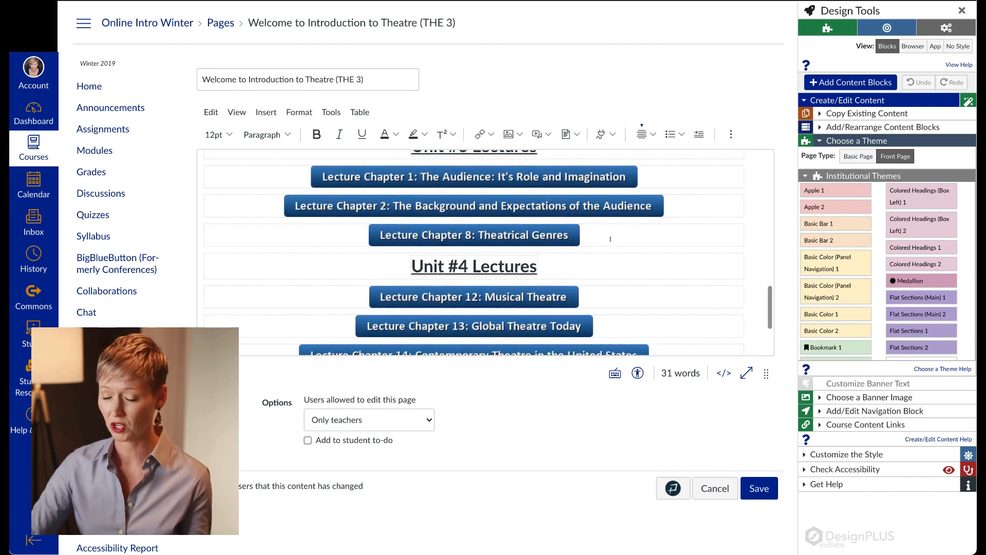
pyautogui.scroll(14, 610, 239)
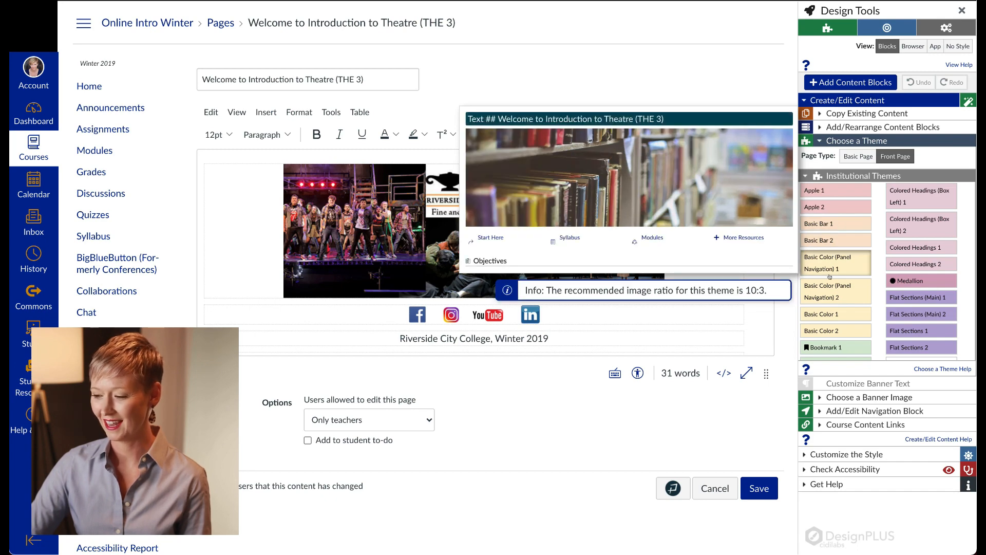
pyautogui.scroll(-1, 825, 311)
pyautogui.scroll(-3, 824, 311)
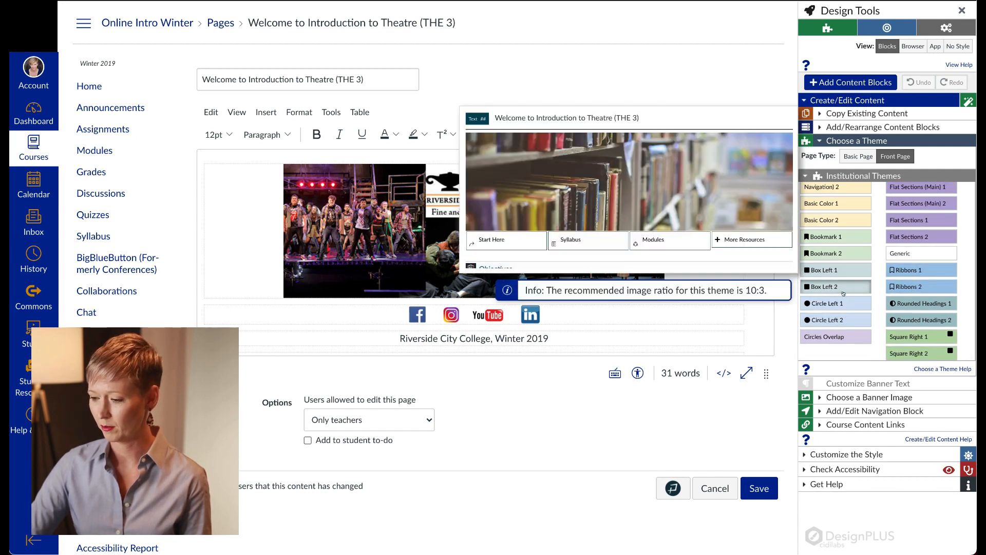
pyautogui.click(838, 318)
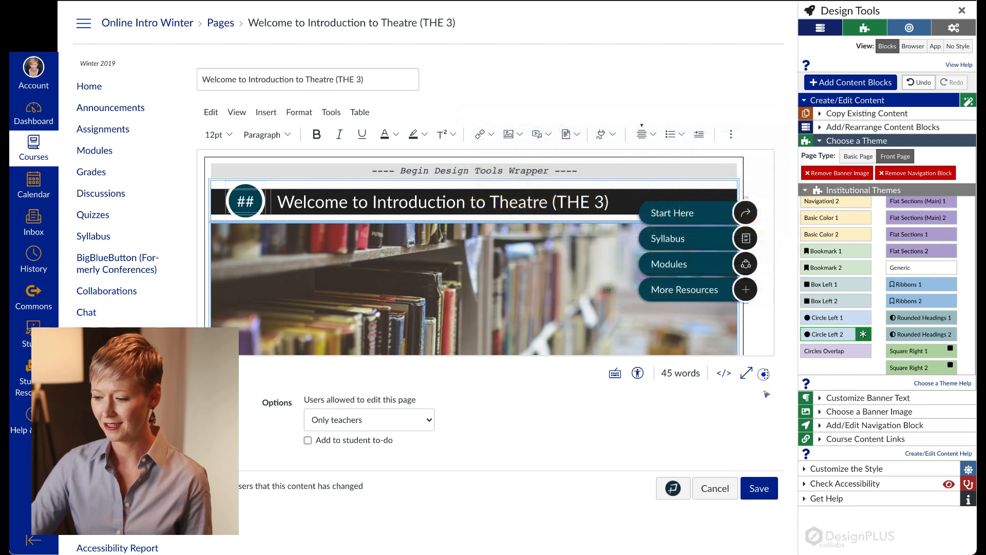
# Step: Enlarge the content editor's height and look through the existing page content below the themed banner
pyautogui.moveTo(765, 374); pyautogui.dragTo(766, 552)
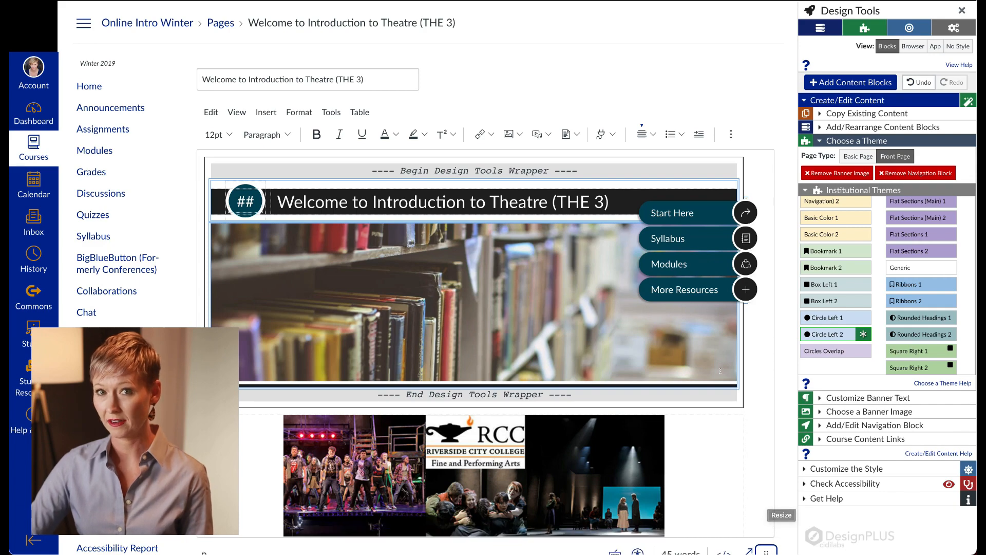
pyautogui.scroll(-4, 721, 371)
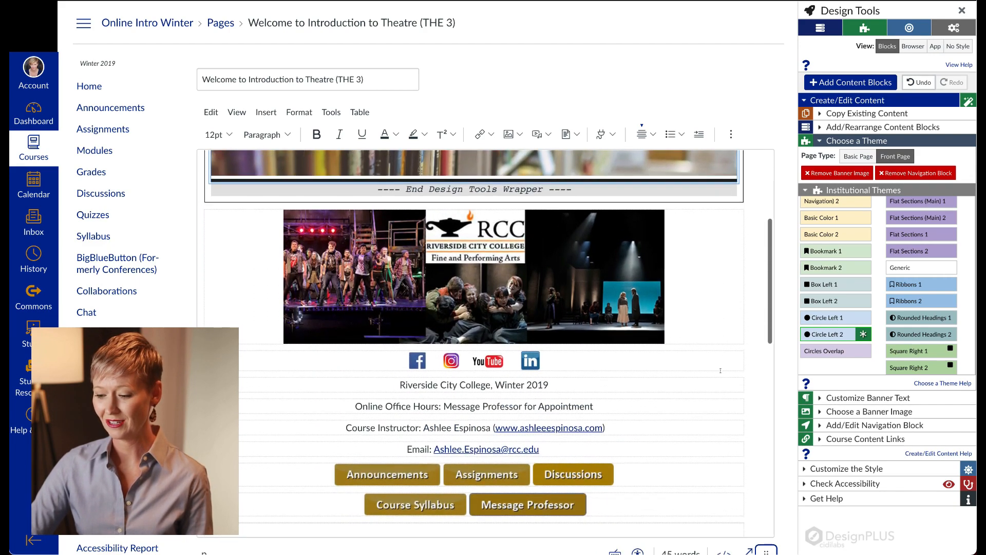
pyautogui.scroll(-5, 720, 370)
pyautogui.scroll(9, 650, 271)
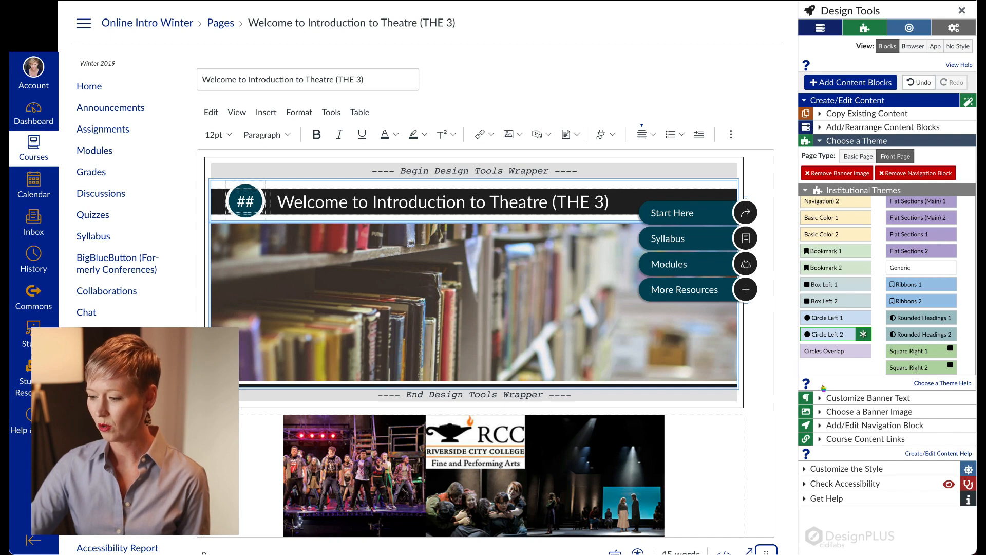
pyautogui.click(827, 339)
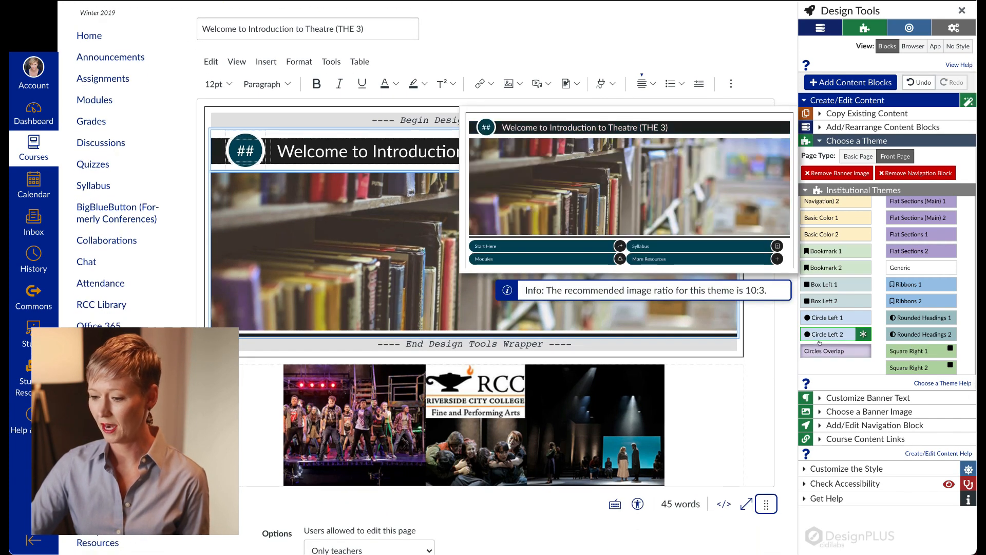
# Step: Customize the banner text by setting the unit name to "hello" and the unit number to "TA 10"
pyautogui.click(821, 399)
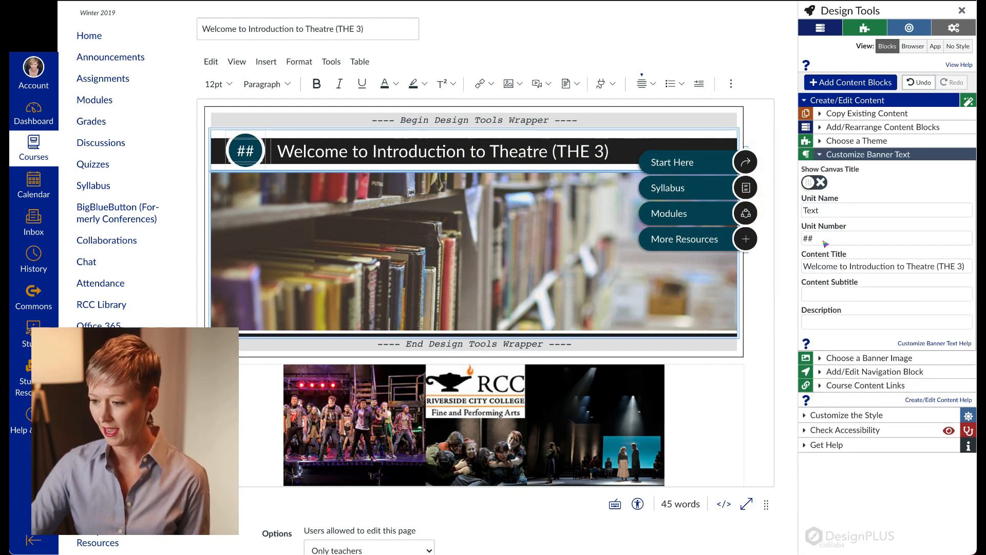
pyautogui.click(824, 209)
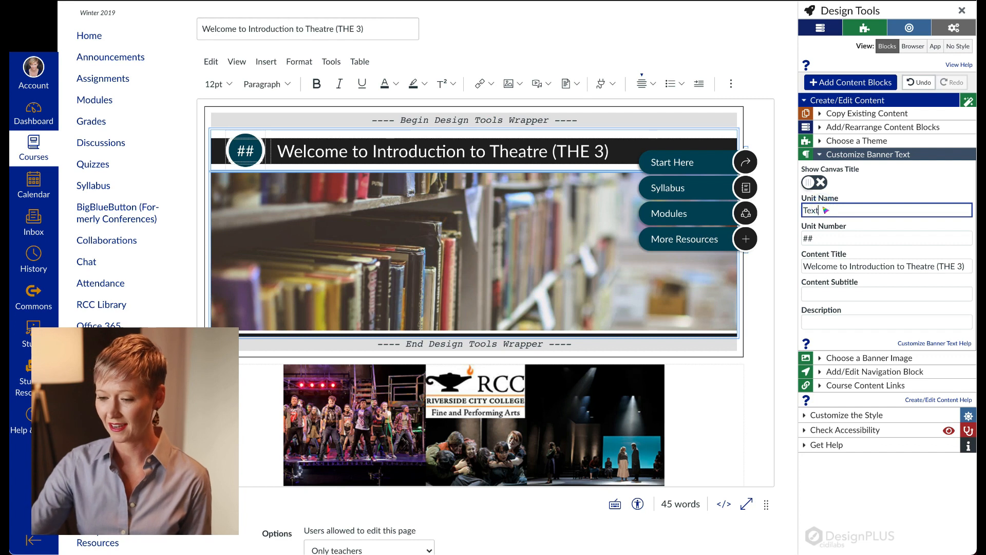
pyautogui.press('BackSpace')
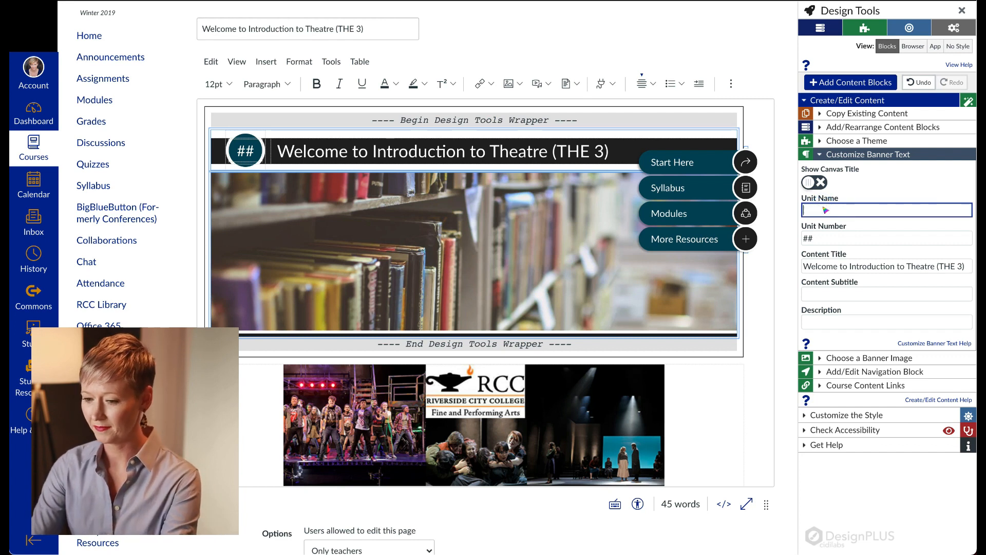
pyautogui.write('hello')
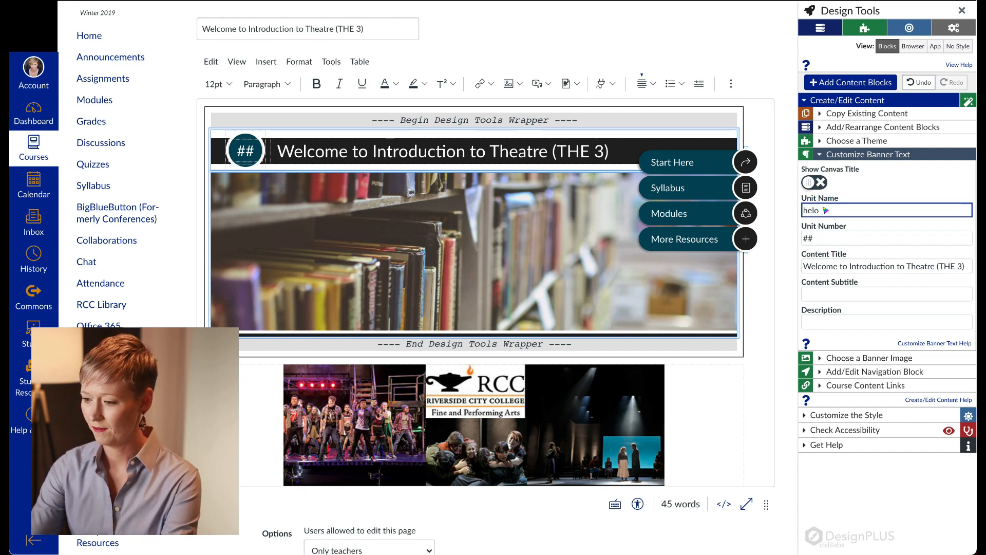
pyautogui.click(827, 241)
pyautogui.press('BackSpace')
pyautogui.press('BackSpace')
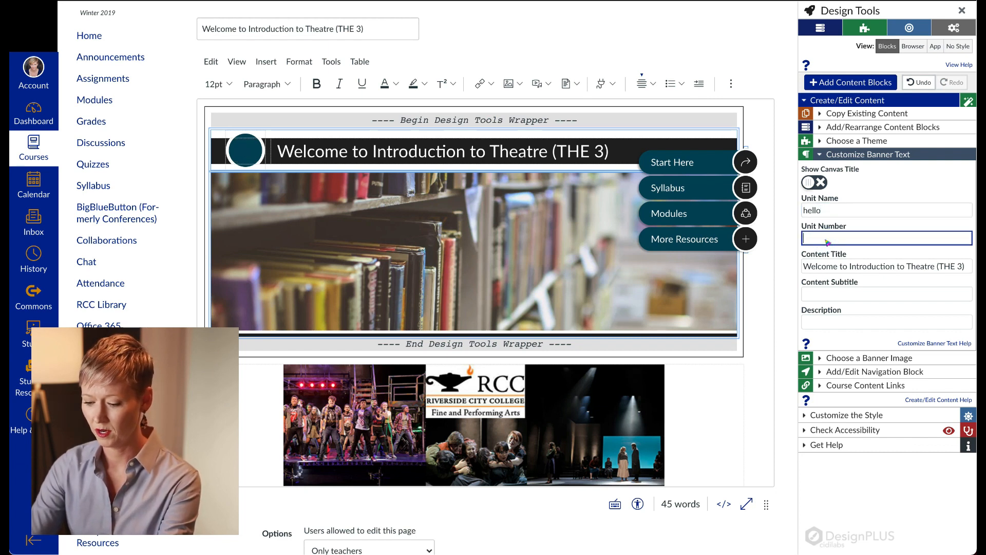
pyautogui.write('TA')
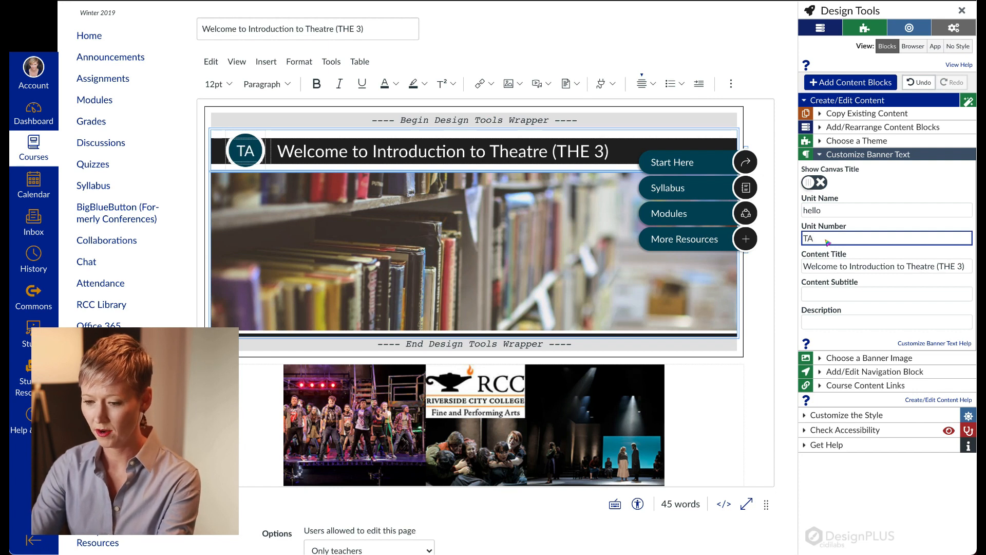
pyautogui.write(' 10')
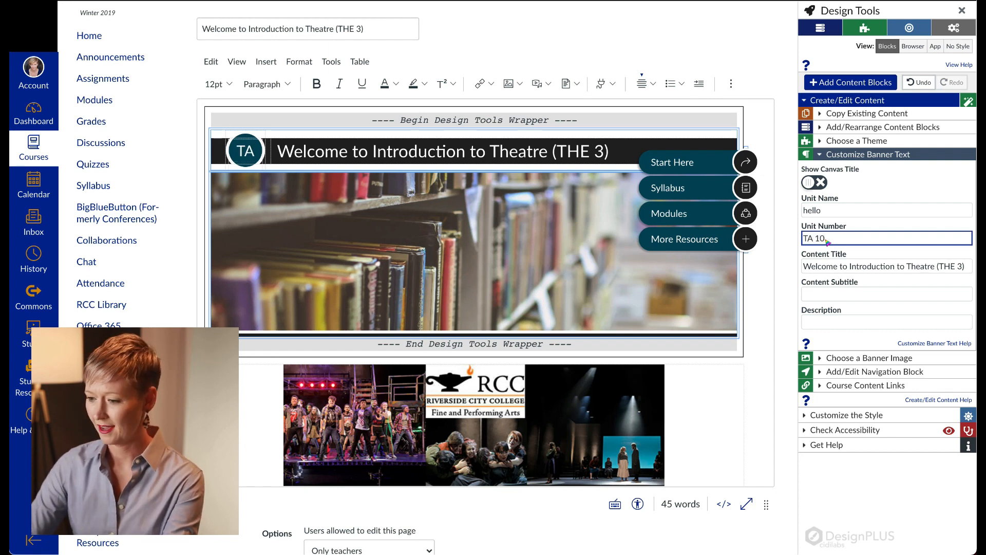
# Step: Shorten the banner's content title to "Welcome to Introduction to Theatre" and leave the subtitle and description empty
pyautogui.click(847, 266)
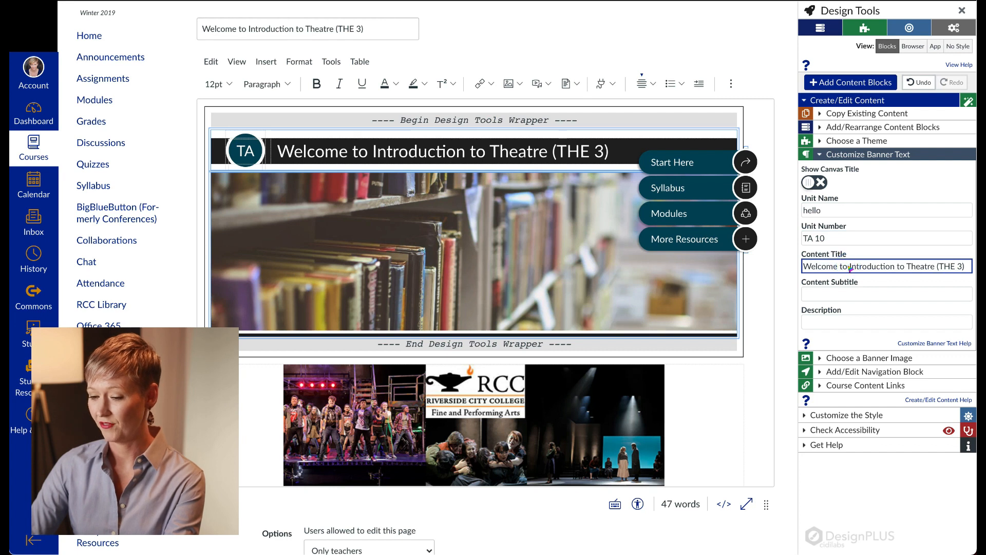
pyautogui.click(963, 266)
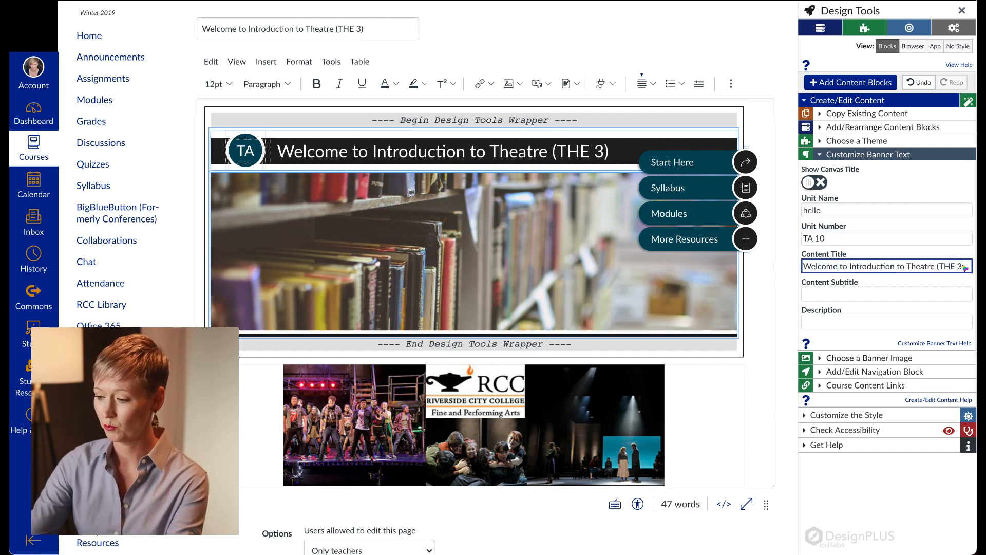
pyautogui.press('BackSpace')
pyautogui.press('BackSpace')
pyautogui.press('BackSpace')
pyautogui.press('BackSpace')
pyautogui.press('BackSpace')
pyautogui.press('BackSpace')
pyautogui.press('BackSpace')
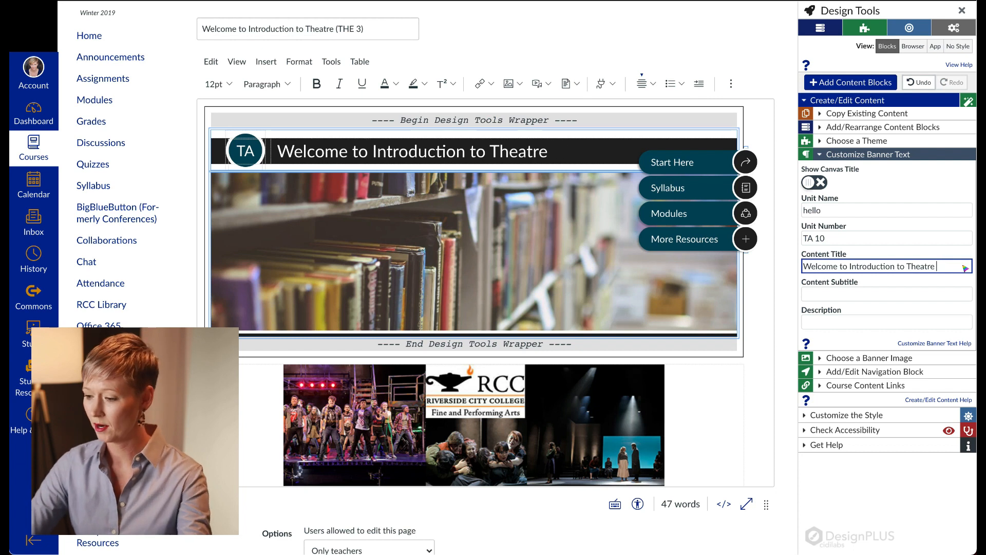
pyautogui.click(837, 298)
pyautogui.click(835, 319)
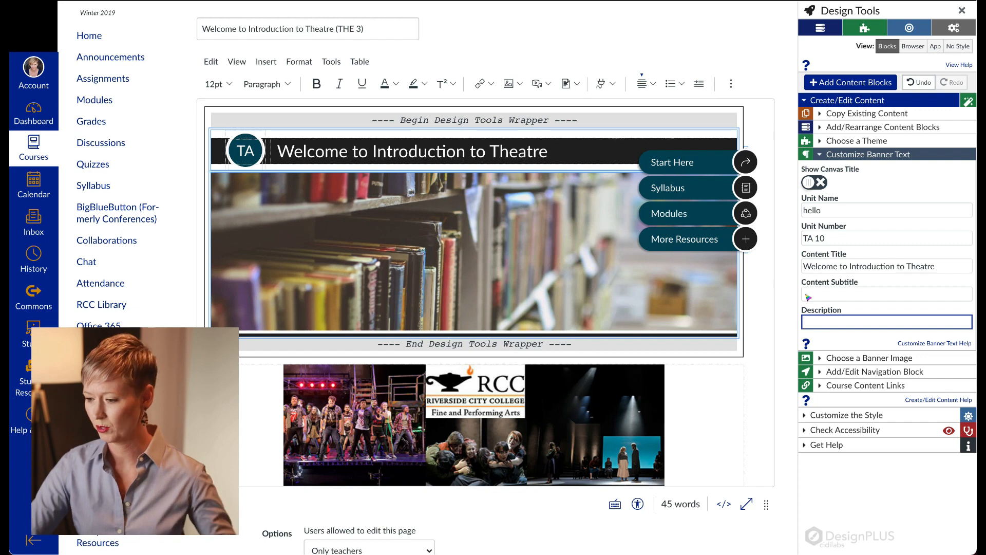
# Step: Try the colored pencils, River in fall and bookshelf pictures from Assorted Banners as the banner image
pyautogui.click(821, 361)
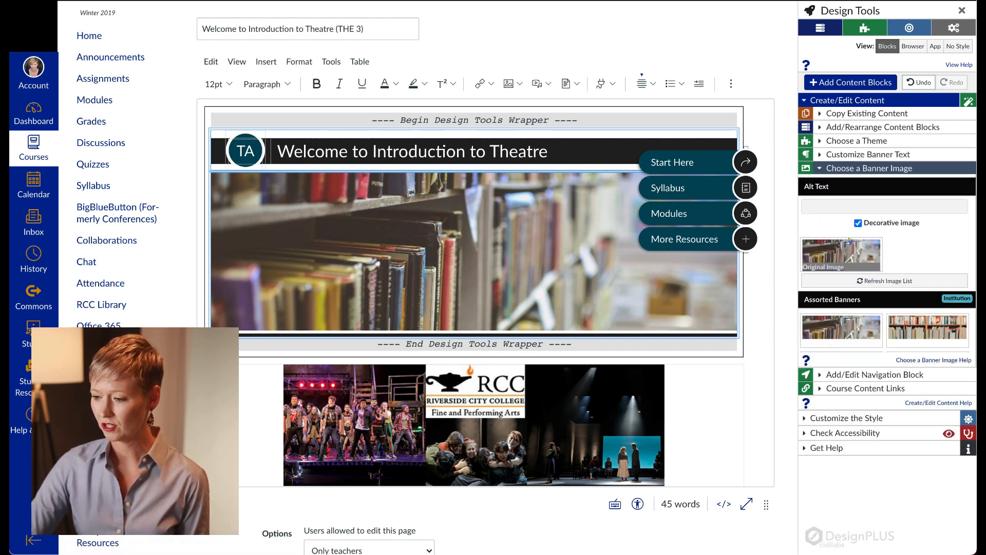
pyautogui.scroll(-2, 847, 247)
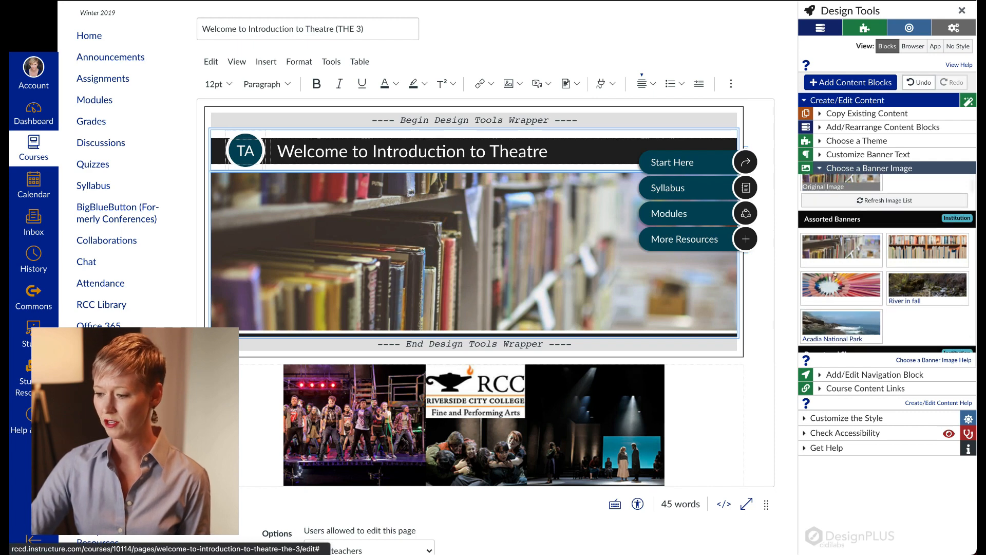
pyautogui.click(841, 284)
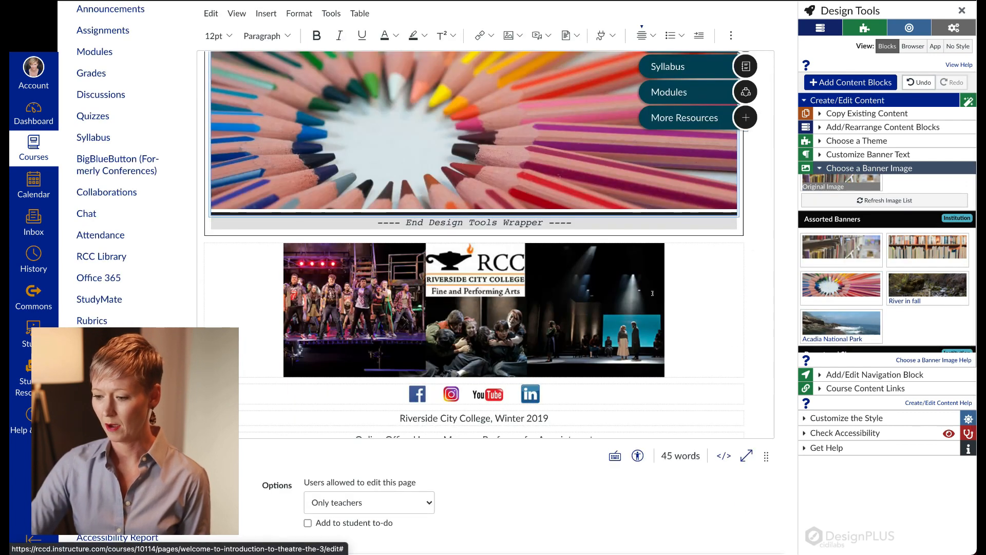
pyautogui.click(904, 285)
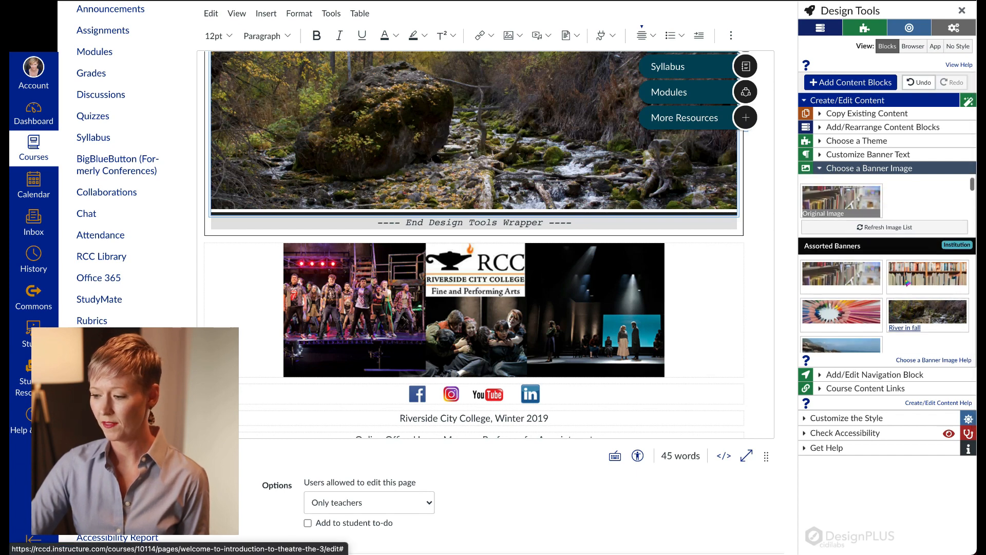
pyautogui.click(908, 282)
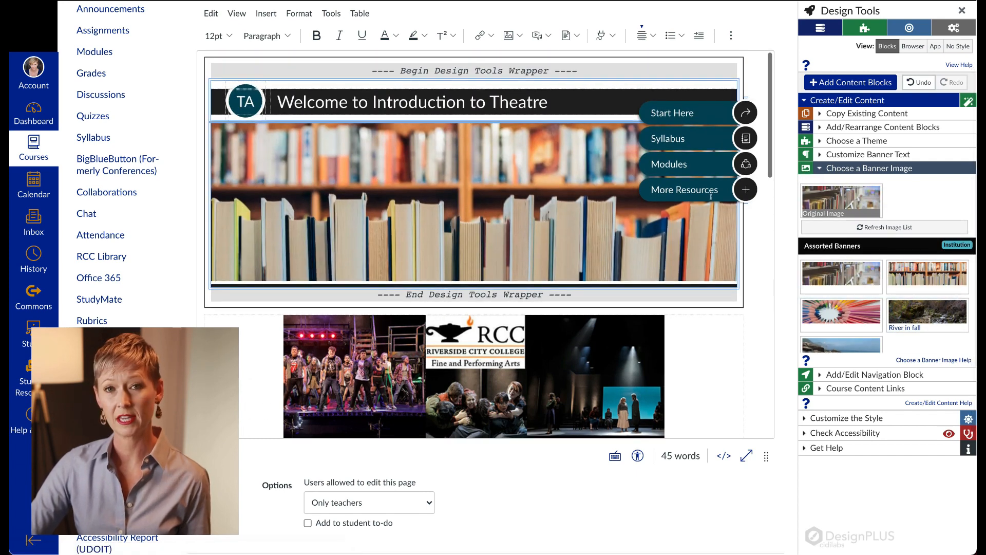
# Step: Set the banner image to images-1.jpg from the Course Images and check how it fits the page
pyautogui.scroll(-3, 851, 312)
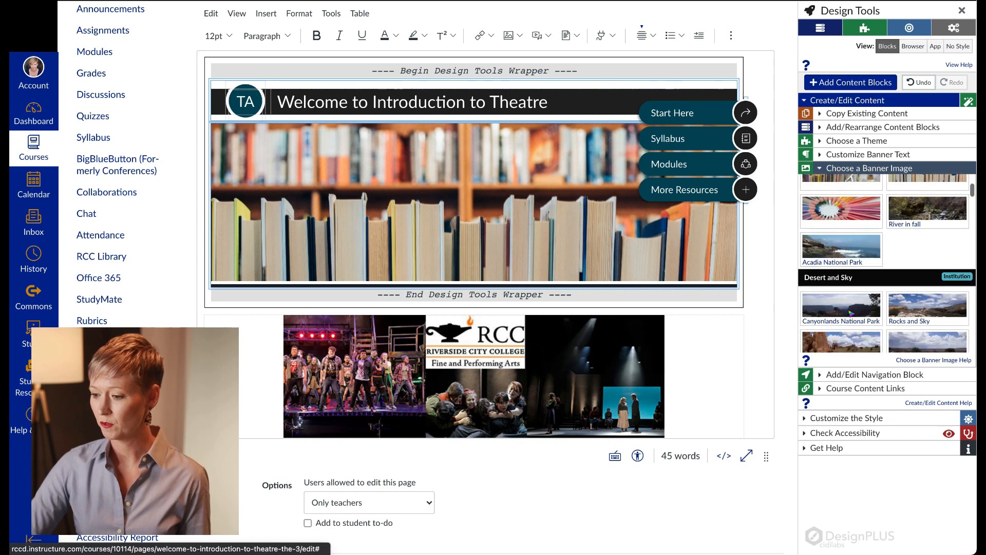
pyautogui.scroll(-4, 851, 313)
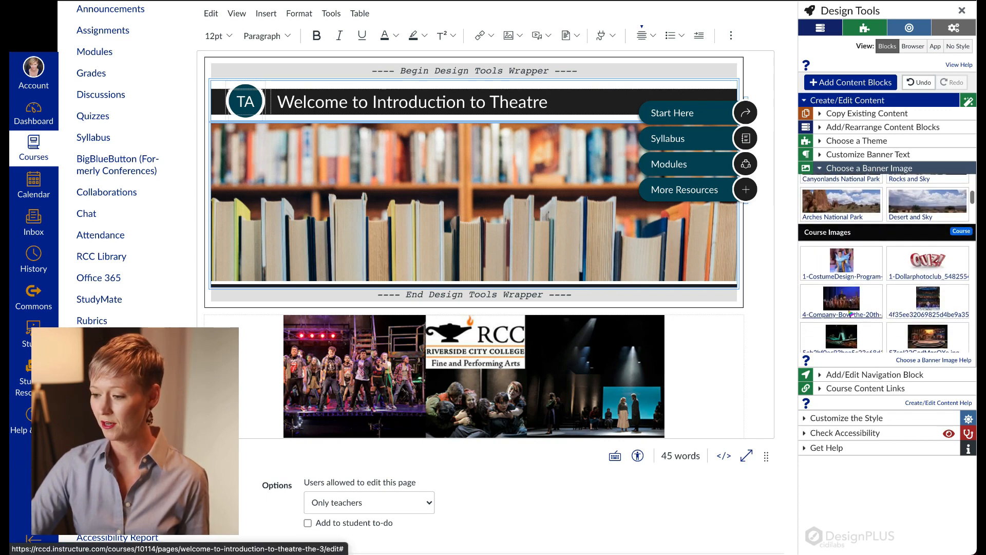
pyautogui.scroll(-2, 851, 314)
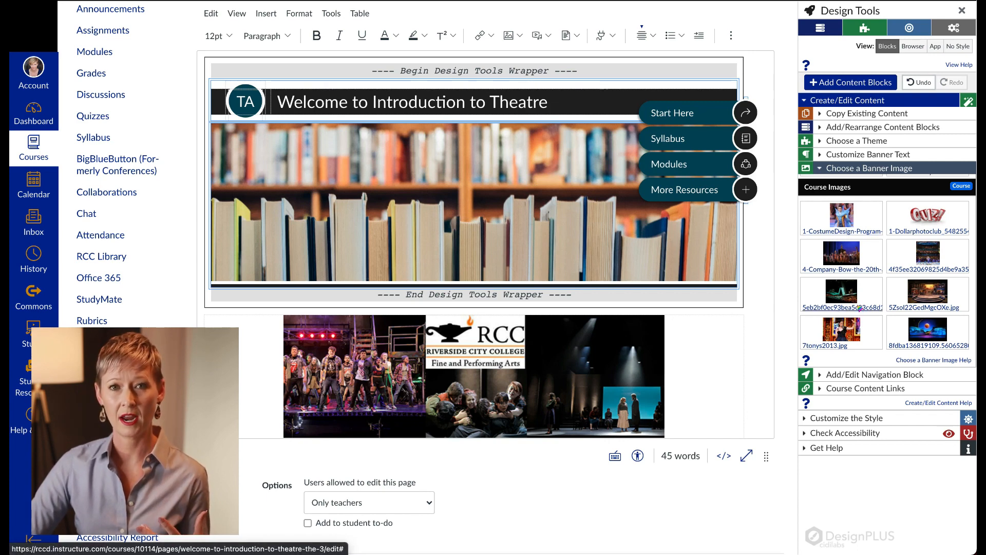
pyautogui.scroll(-5, 859, 307)
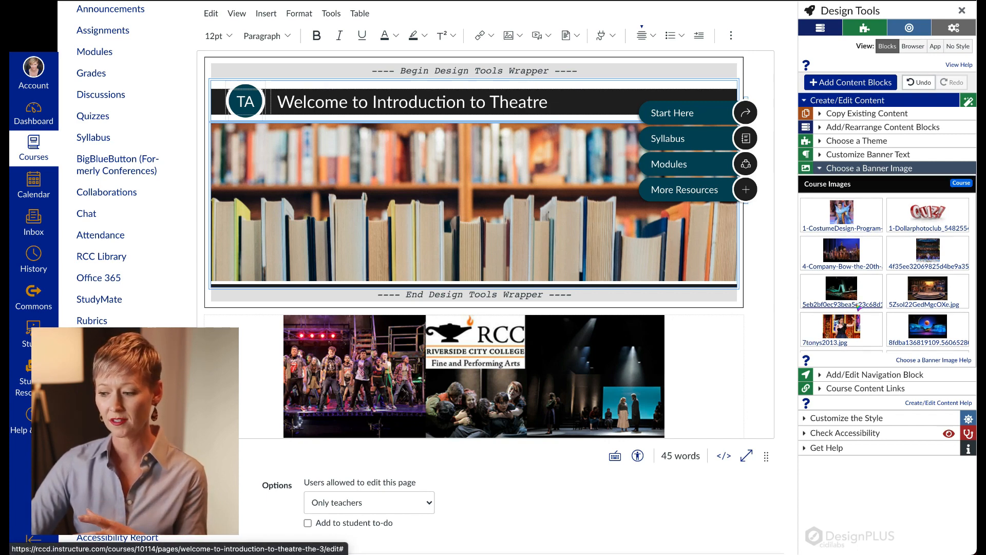
pyautogui.click(858, 307)
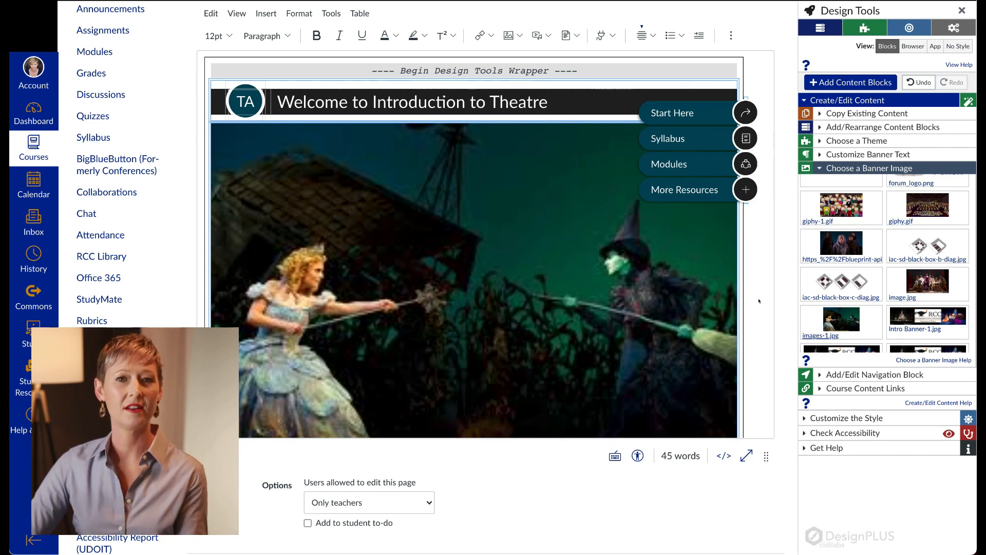
pyautogui.scroll(-2, 759, 301)
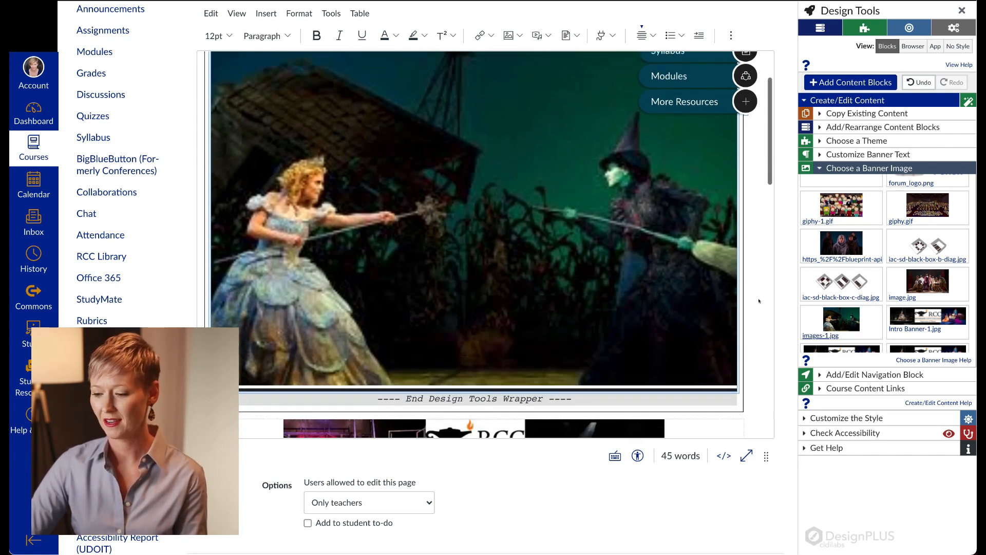
pyautogui.scroll(2, 760, 300)
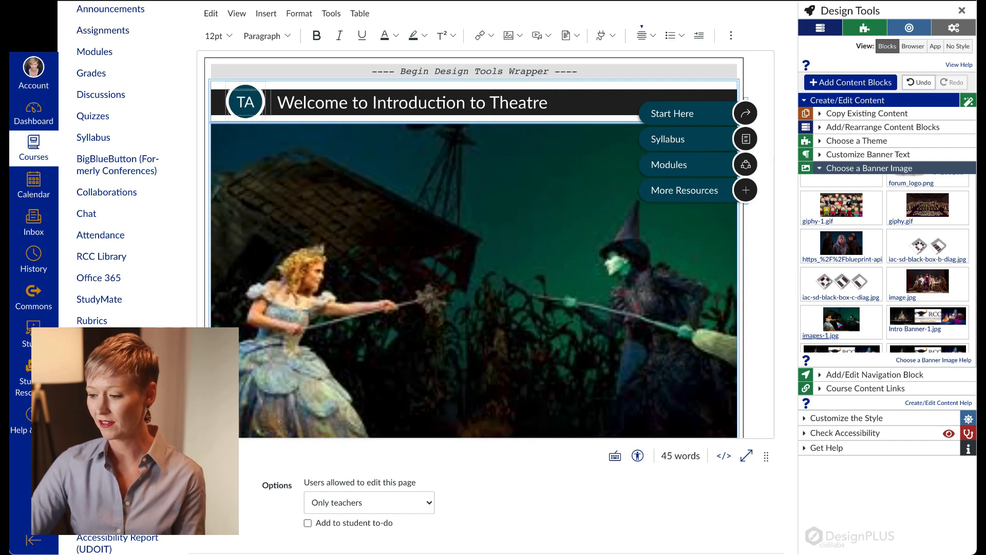
# Step: Examine the items of the navigation block and the Course Content Links options
pyautogui.click(819, 376)
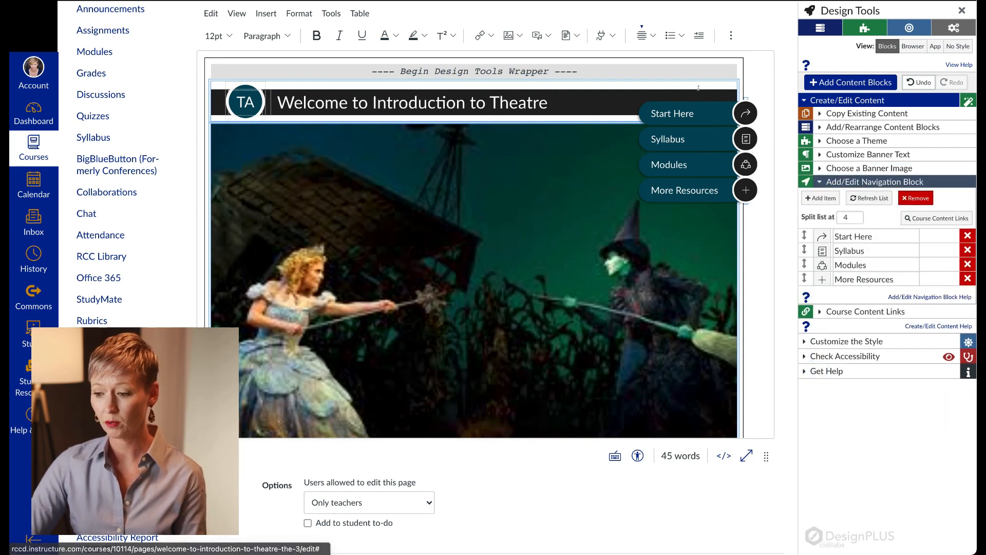
pyautogui.click(881, 237)
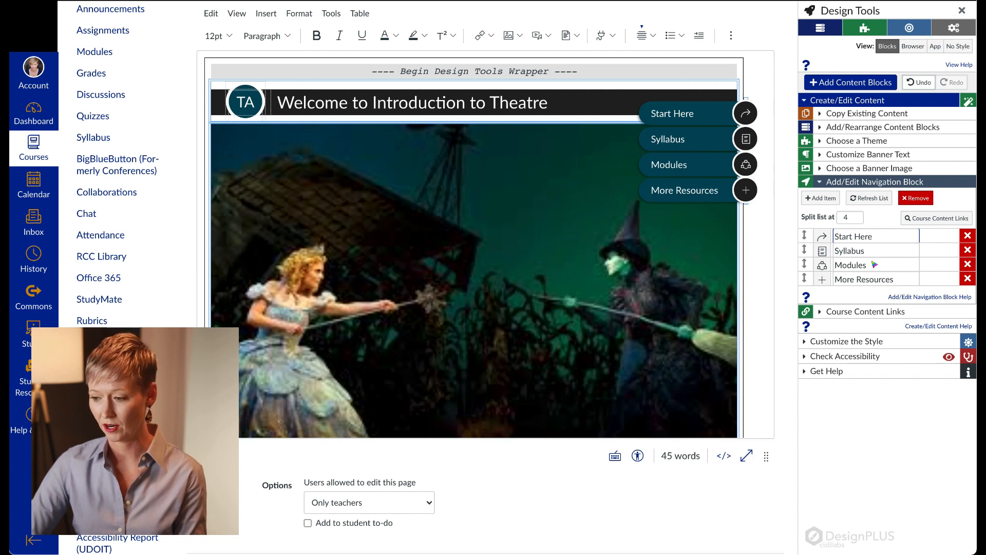
pyautogui.click(820, 312)
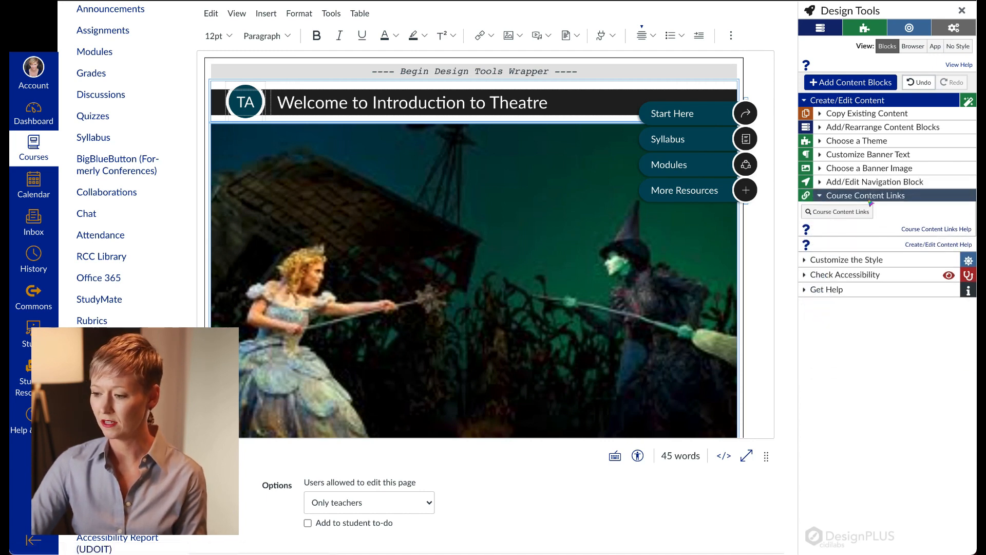
pyautogui.click(817, 195)
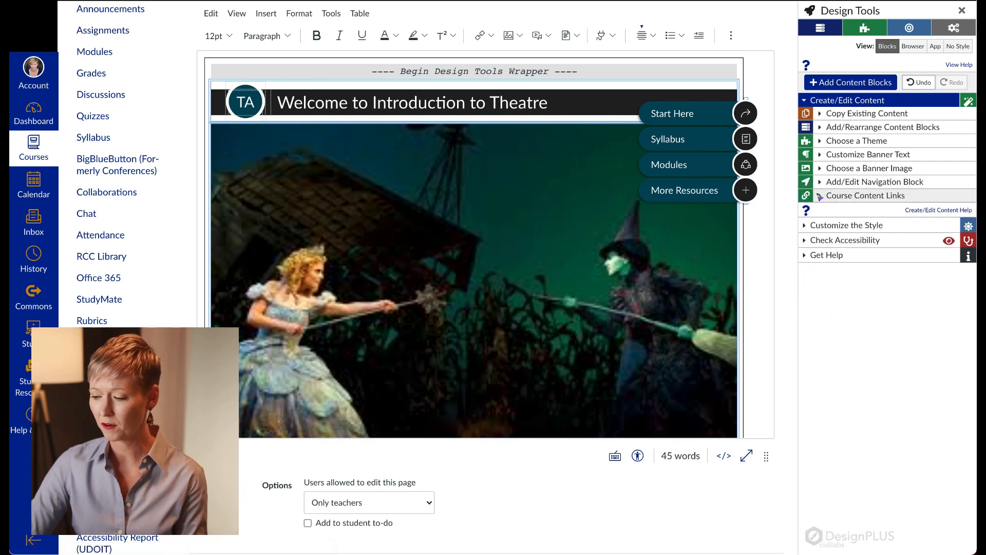
pyautogui.click(818, 195)
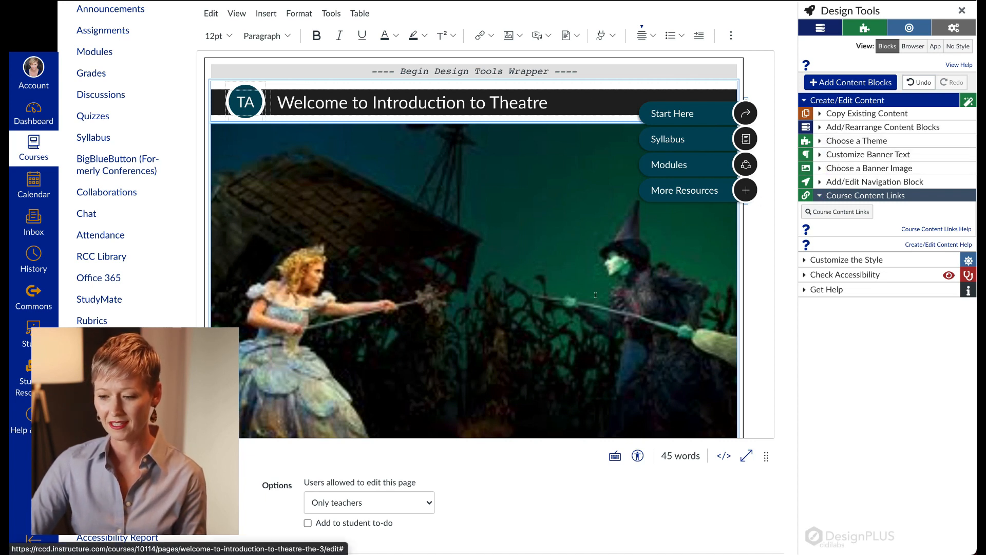
# Step: Delete the old theatre photo banner with the RCC logo below the Design Tools wrapper
pyautogui.scroll(-5, 595, 295)
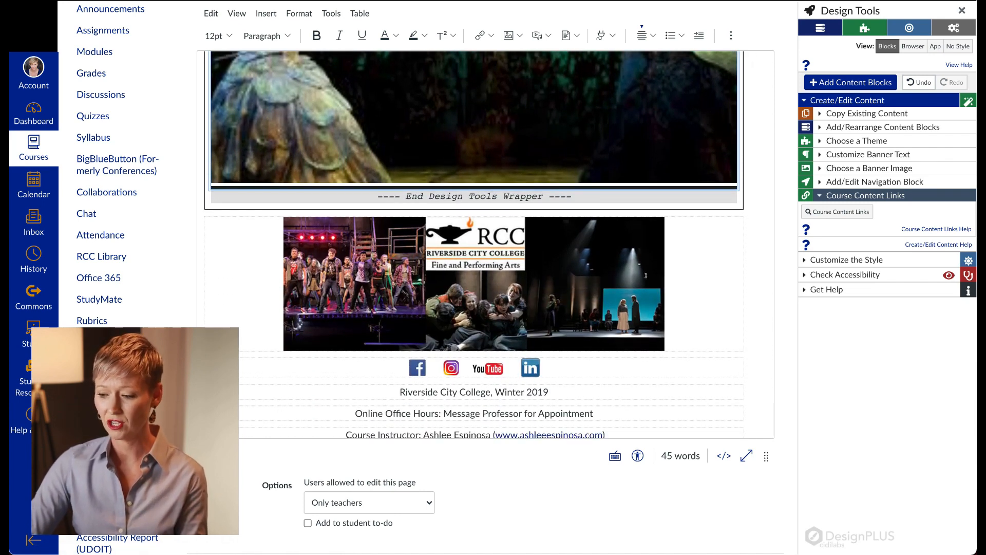
pyautogui.click(676, 301)
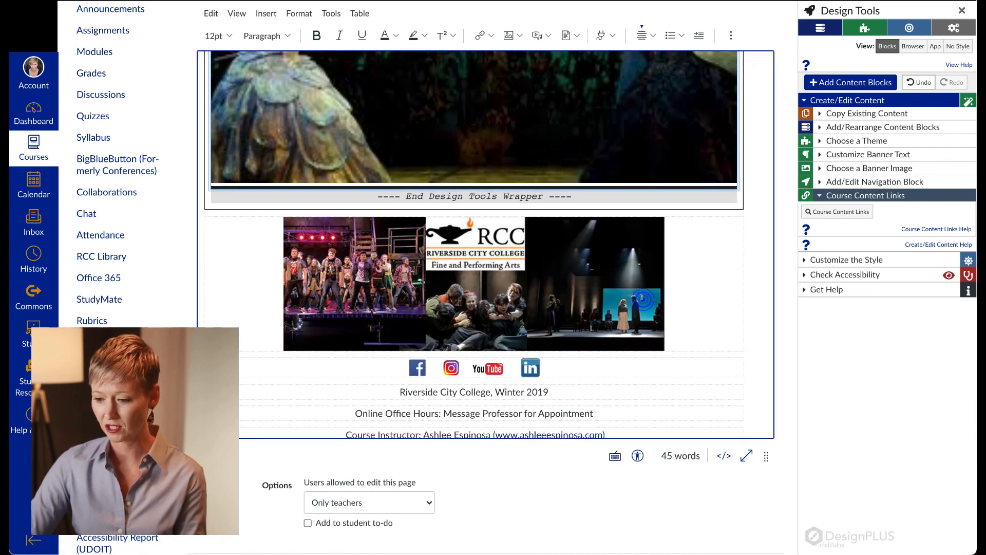
pyautogui.click(642, 299)
pyautogui.press('Delete')
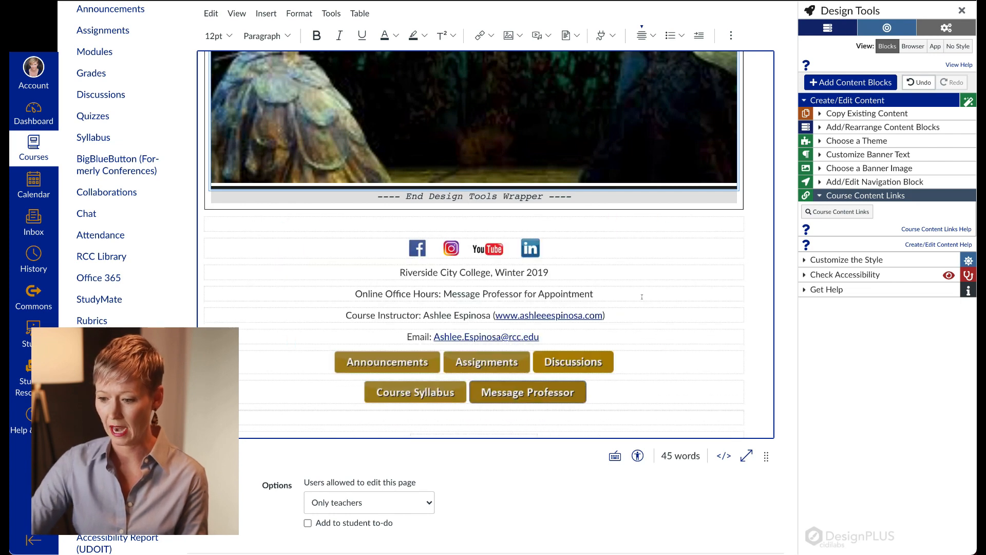
# Step: Review the restyled home page from banner to bottom and save it
pyautogui.scroll(5, 641, 297)
pyautogui.scroll(2, 641, 296)
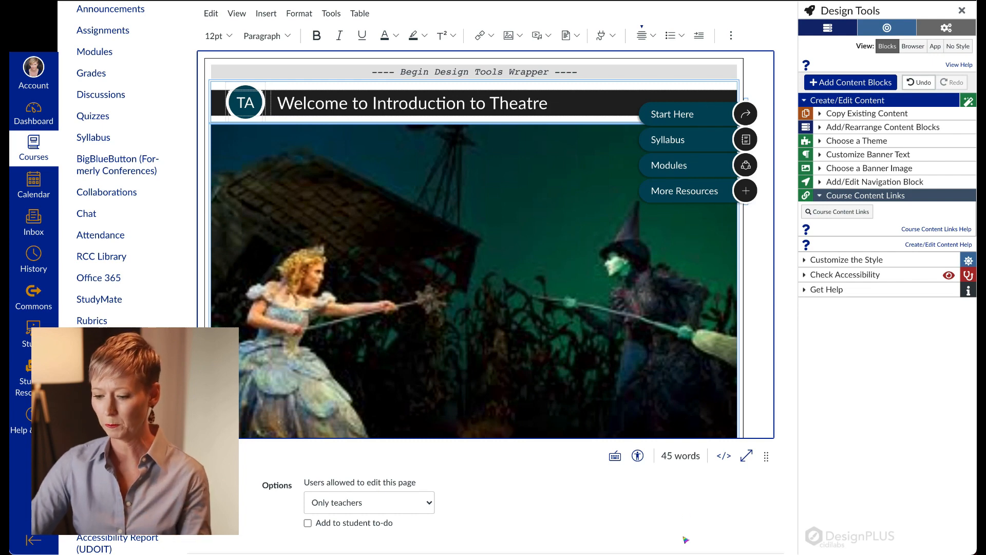
pyautogui.scroll(-3, 699, 470)
pyautogui.click(756, 388)
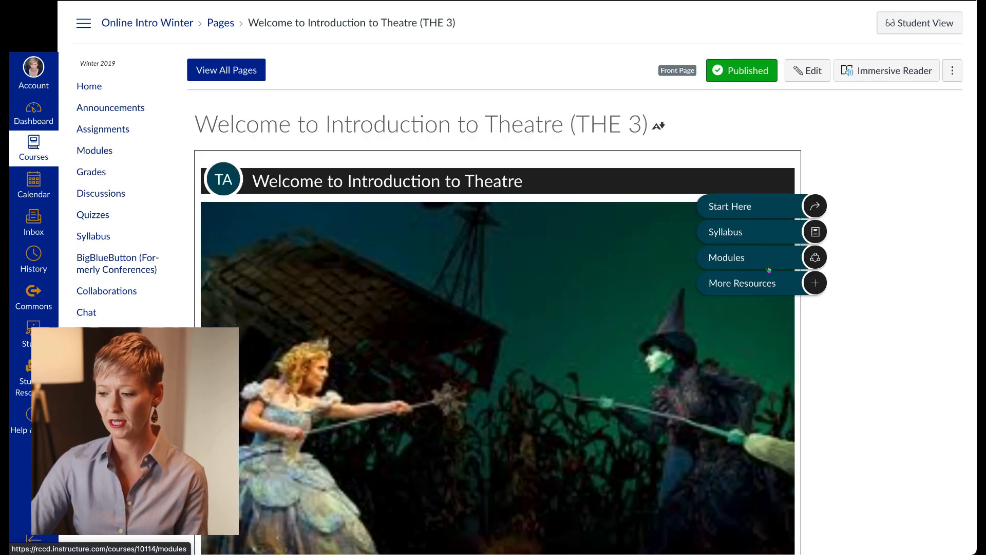
# Step: Test the Syllabus link in the home page's navigation block, and return to the course home page
pyautogui.scroll(-2, 772, 251)
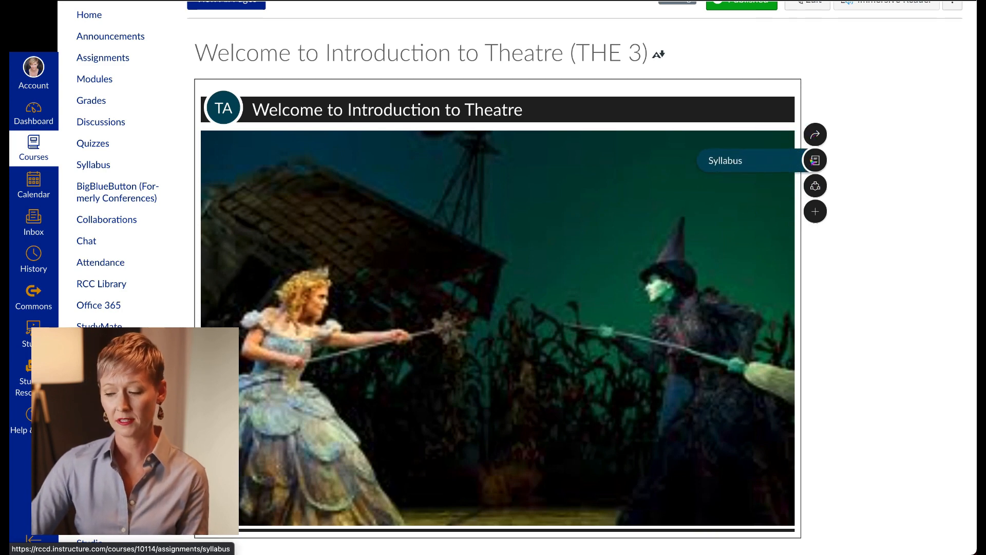
pyautogui.click(814, 161)
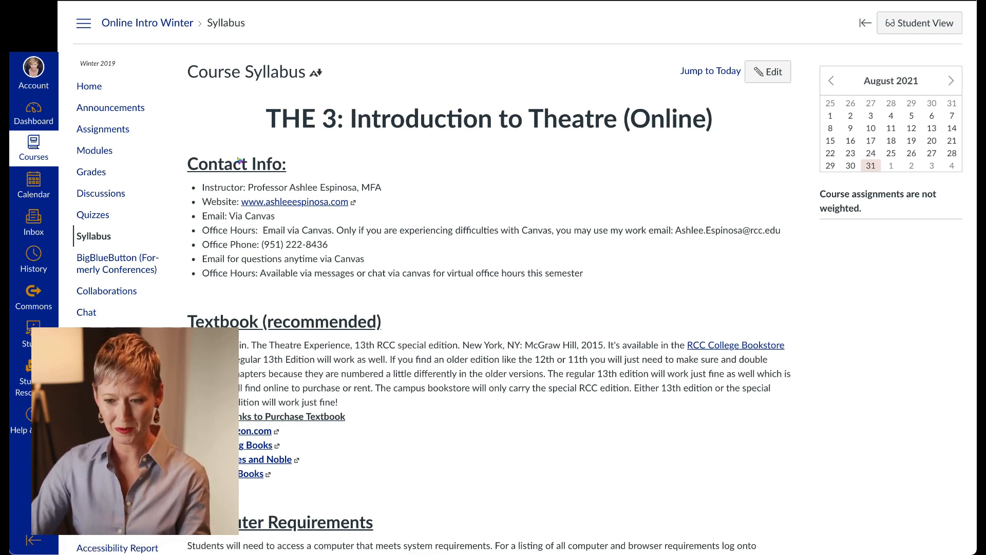
pyautogui.click(90, 86)
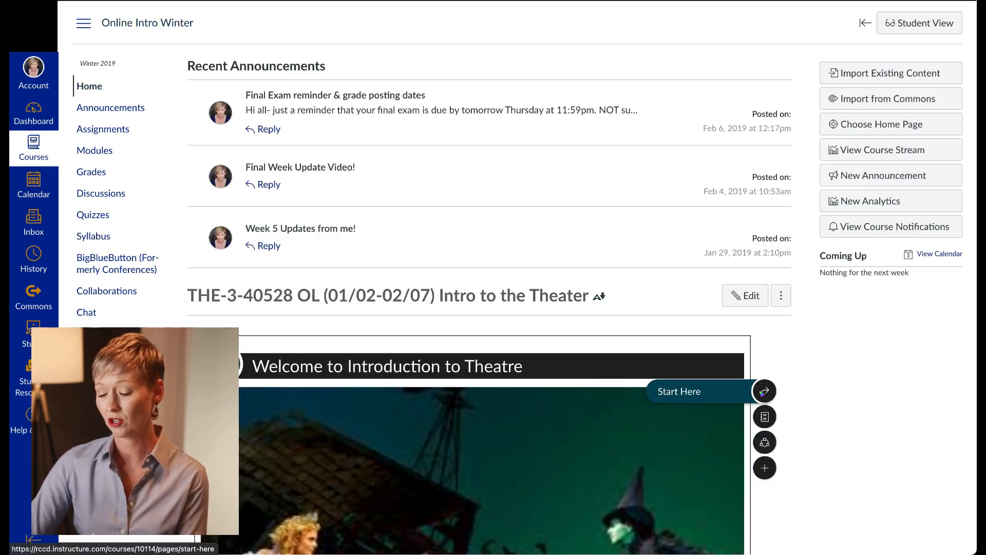
# Step: Open the new Start Here page through the banner's navigation block and launch Design Tools in its editor
pyautogui.click(764, 391)
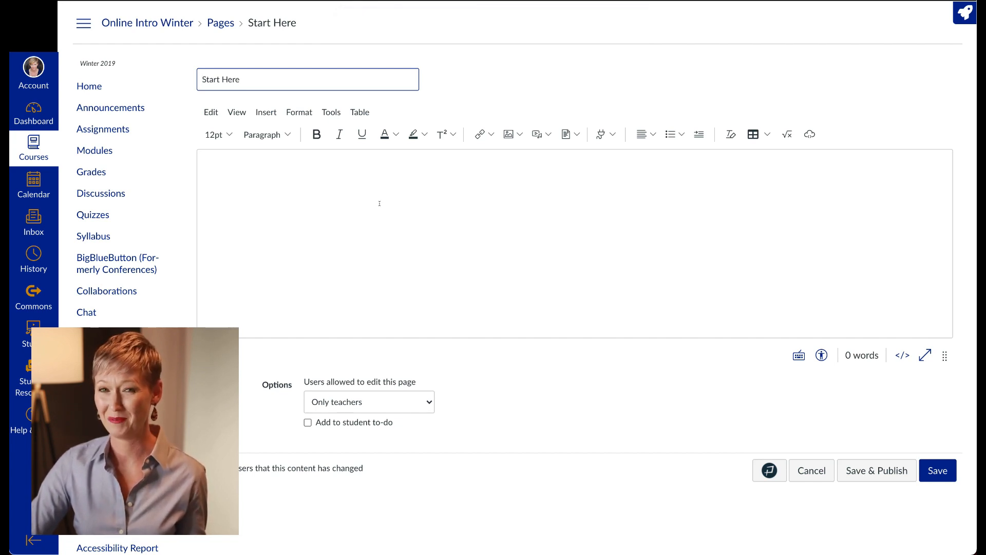
pyautogui.click(305, 181)
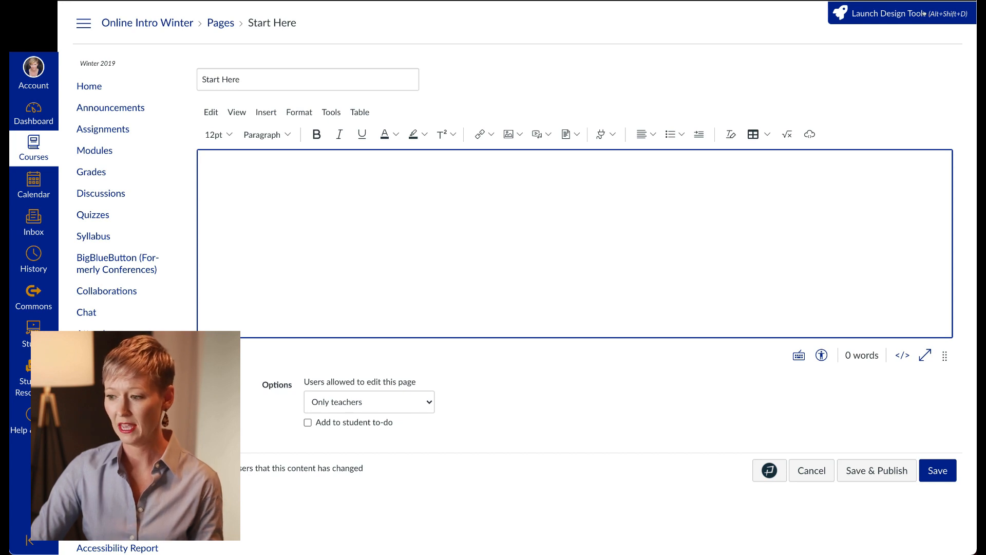
pyautogui.click(928, 15)
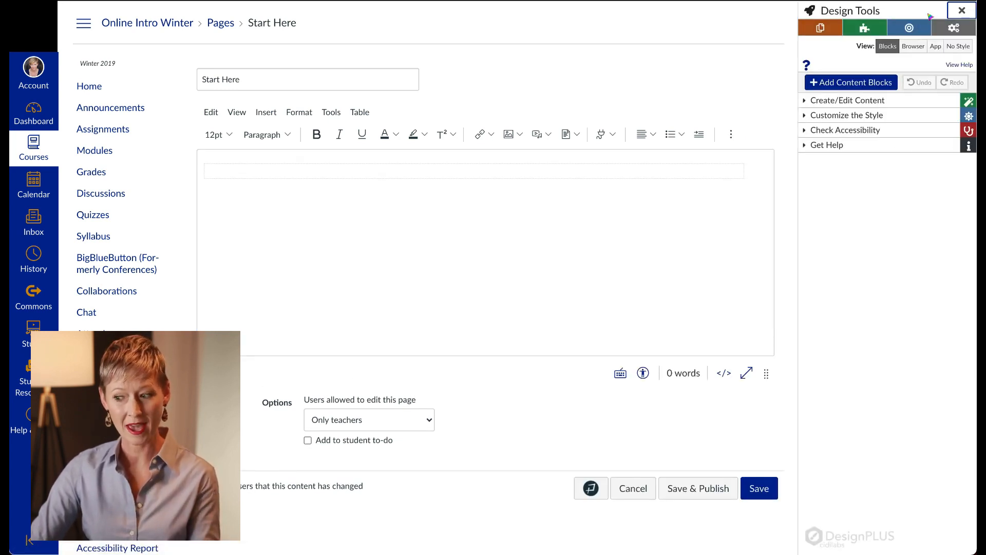
# Step: Apply the Flat Sections 1 theme to the Start Here page as a basic page
pyautogui.click(865, 29)
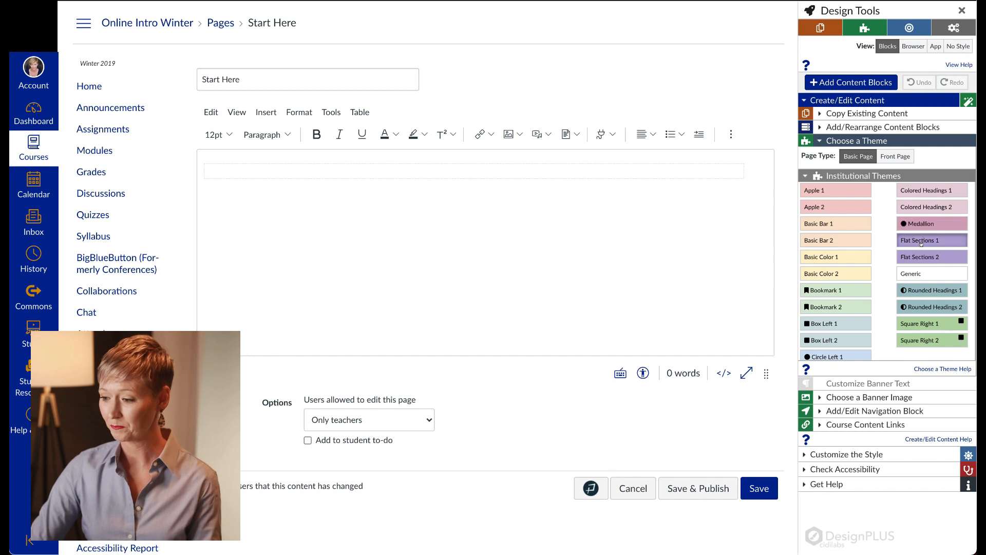
pyautogui.moveTo(921, 244)
pyautogui.scroll(-1, 921, 245)
pyautogui.scroll(1, 921, 236)
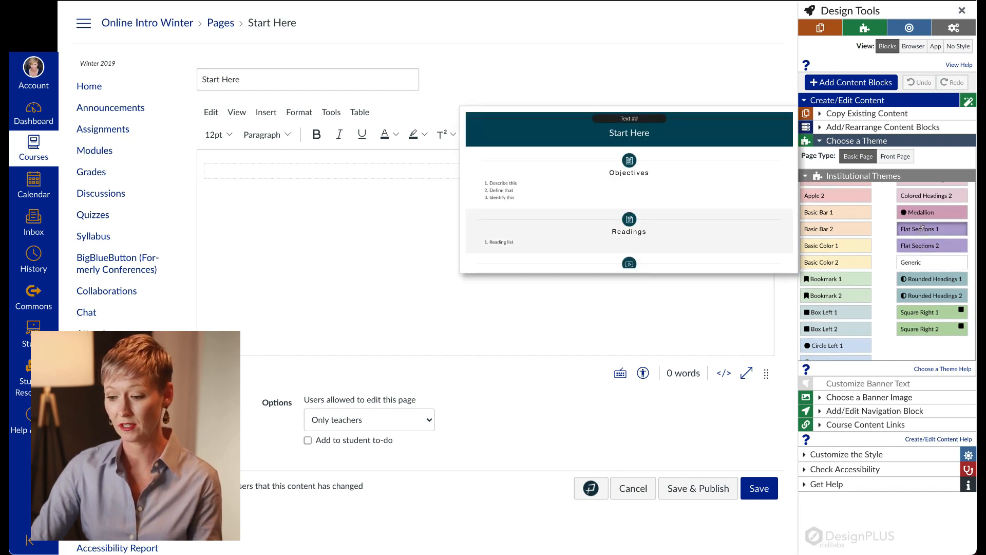
pyautogui.click(923, 226)
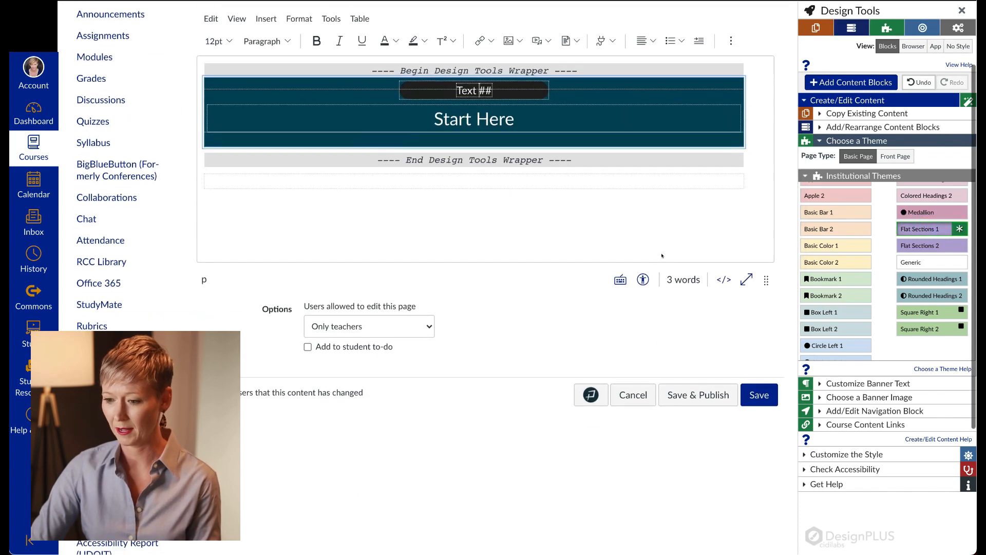
# Step: Add the Readings block from the institutional block templates below the Start Here banner
pyautogui.moveTo(931, 227)
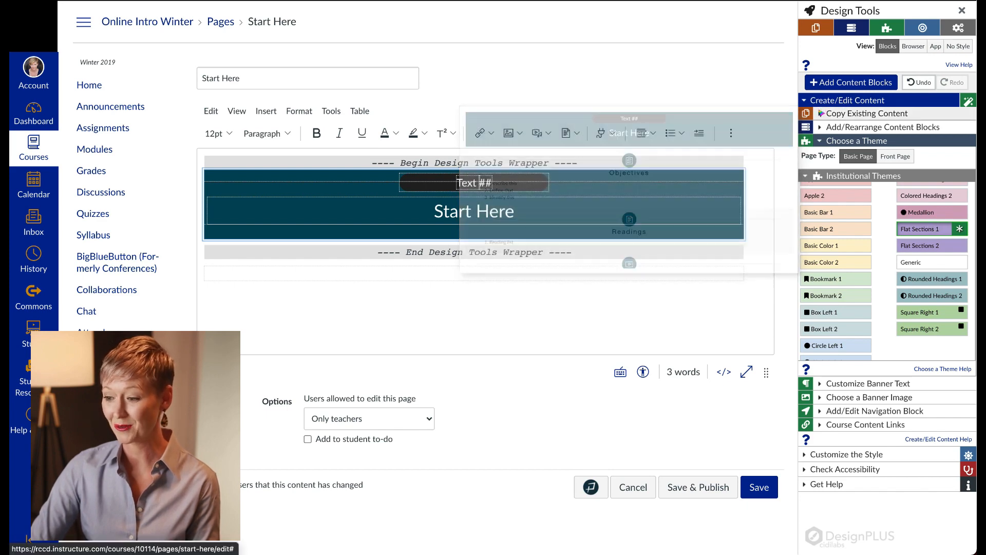
pyautogui.click(816, 115)
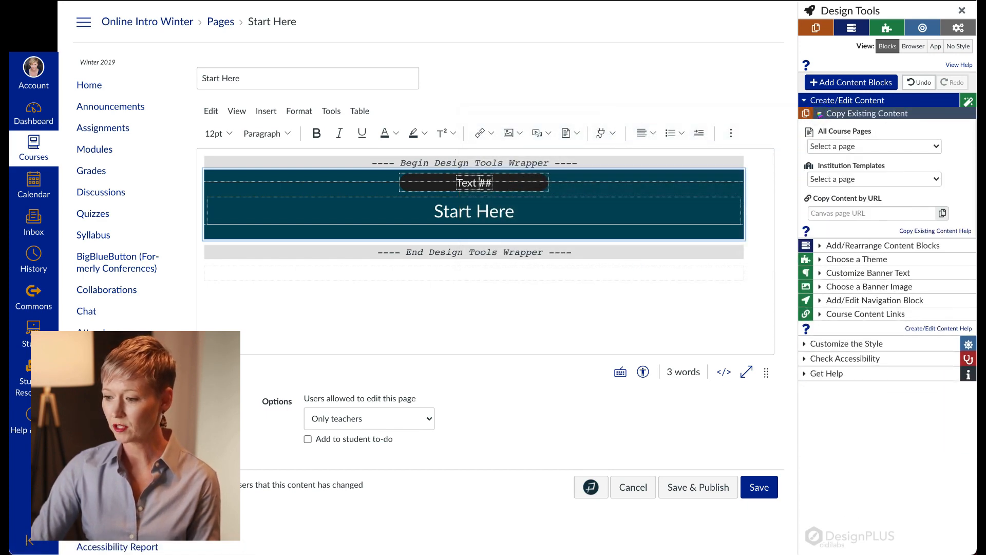
pyautogui.click(817, 246)
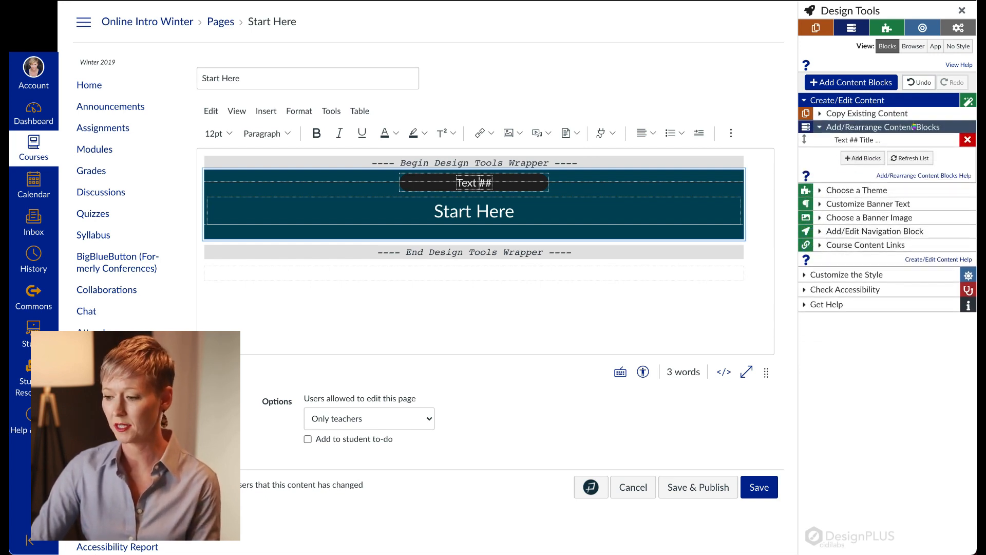
pyautogui.click(862, 158)
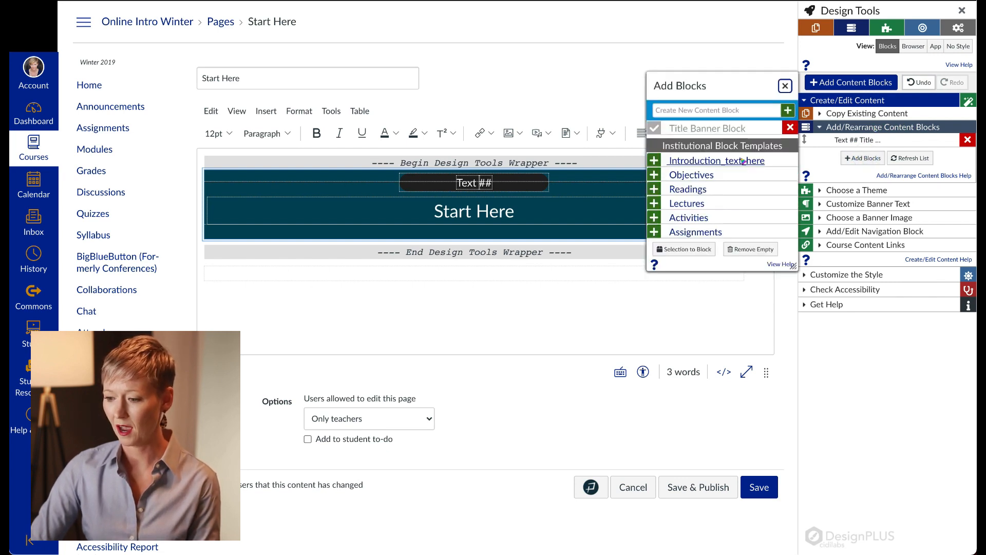
pyautogui.click(687, 188)
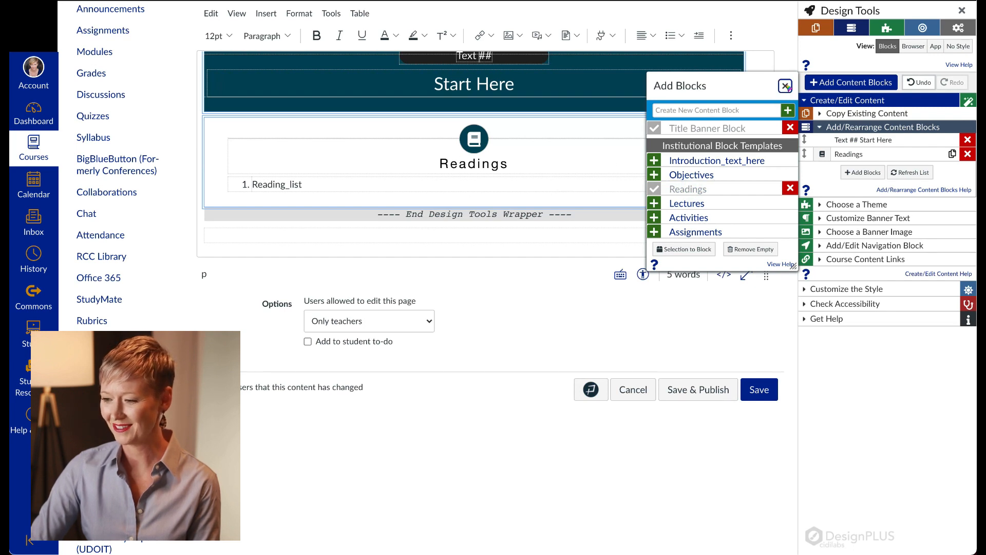
pyautogui.click(785, 87)
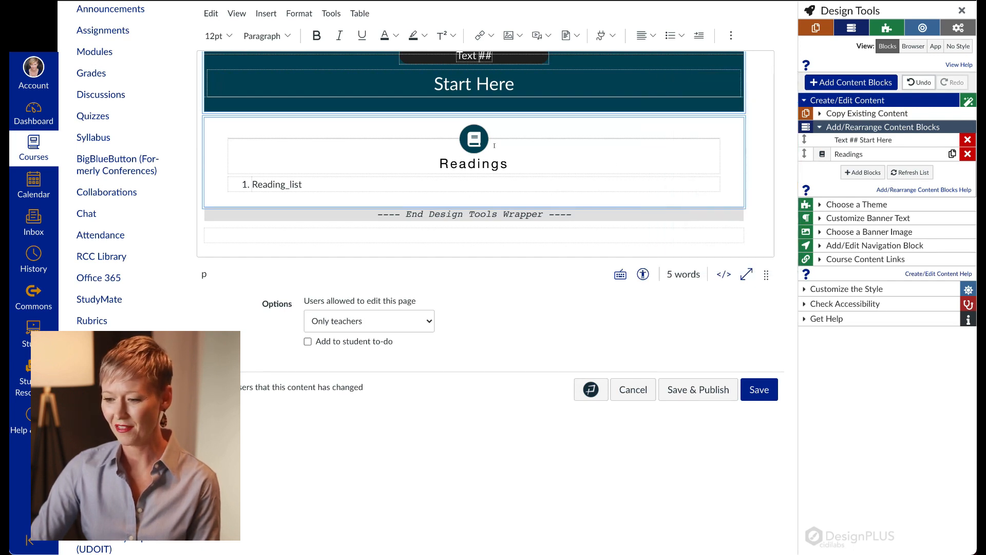
# Step: Add an empty second item to the numbered Readings list in an enlarged editor and save the page
pyautogui.moveTo(765, 275); pyautogui.dragTo(766, 421)
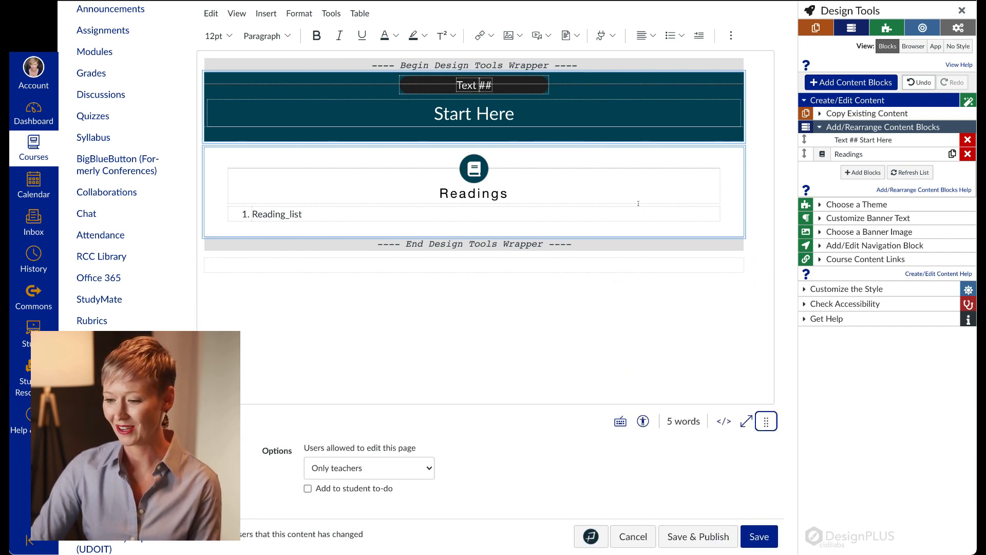
pyautogui.click(445, 214)
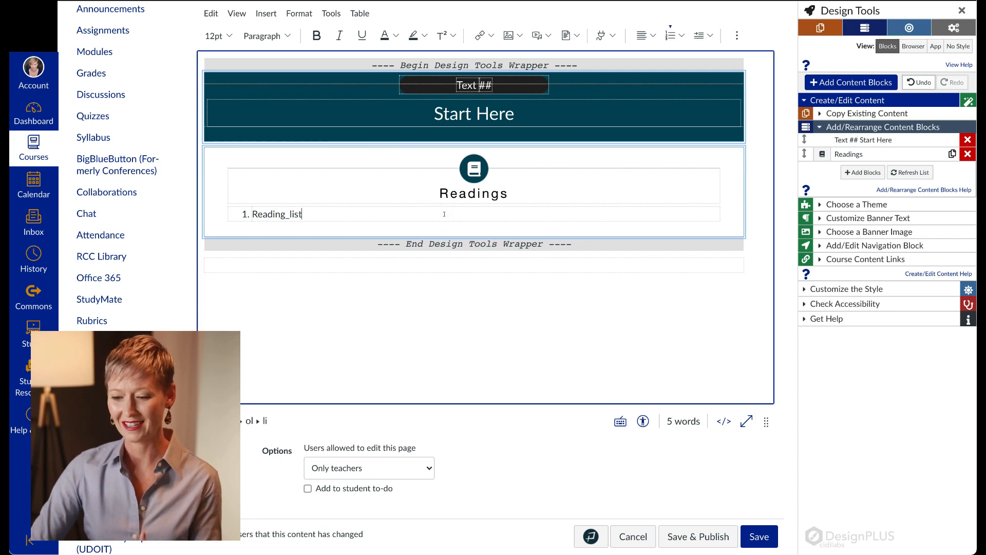
pyautogui.press('Return')
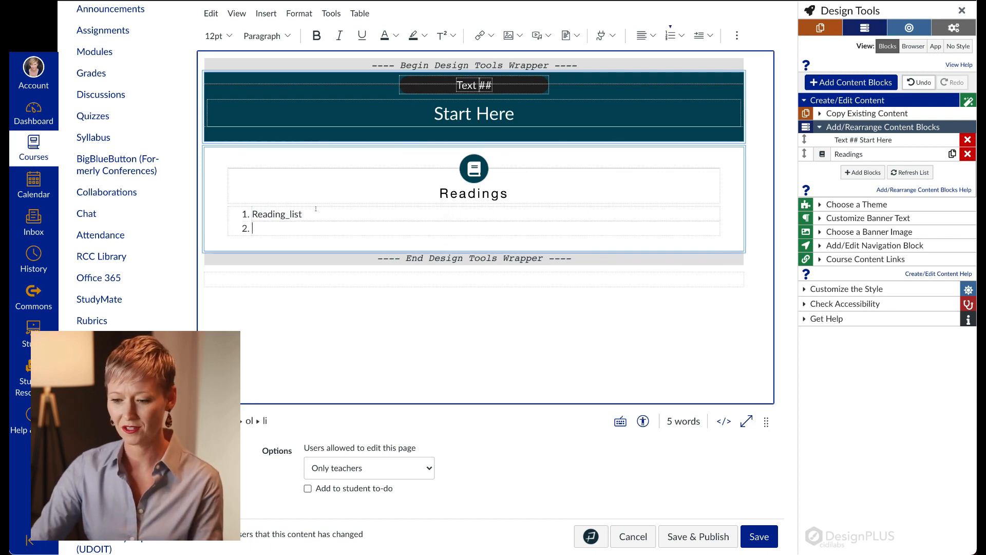
pyautogui.press('Return')
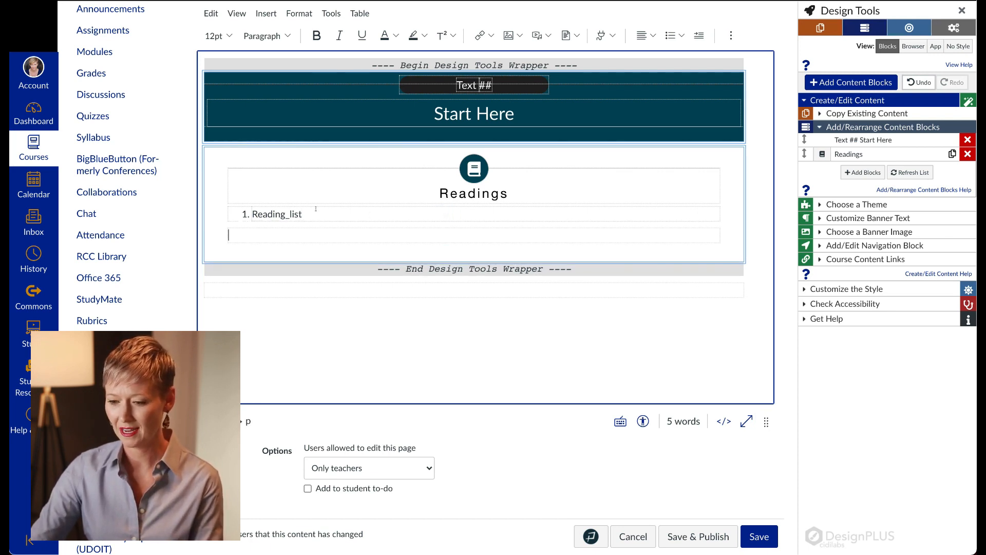
pyautogui.click(341, 214)
pyautogui.press('Return')
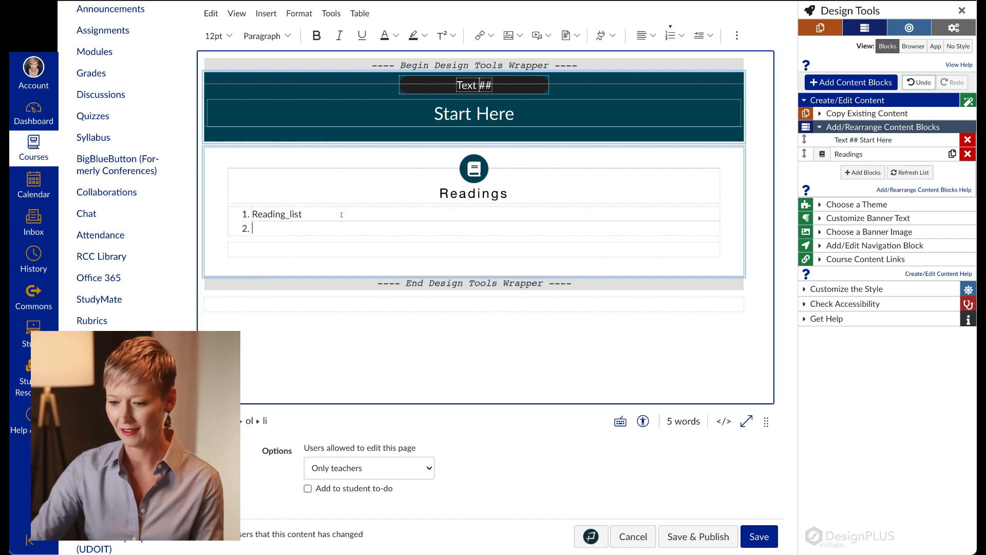
pyautogui.click(759, 536)
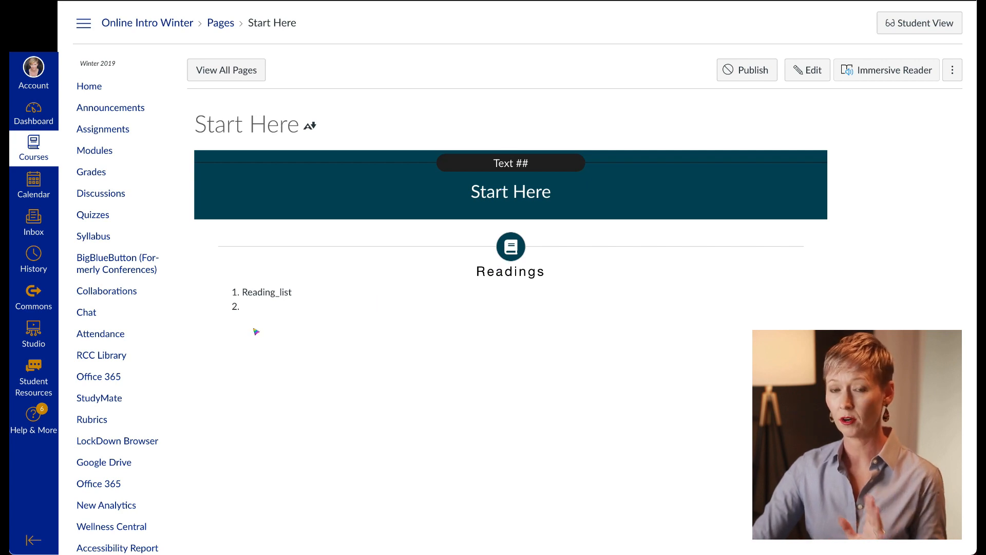
# Step: Open the course's Multi-Tool and examine the front page and template options of the Template Builder
pyautogui.scroll(-5, 118, 414)
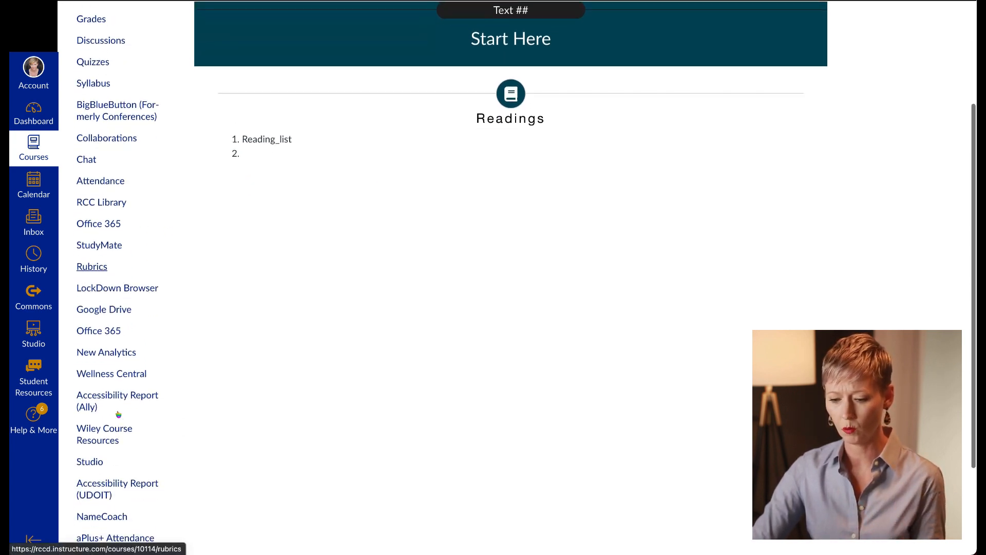
pyautogui.scroll(-1, 118, 414)
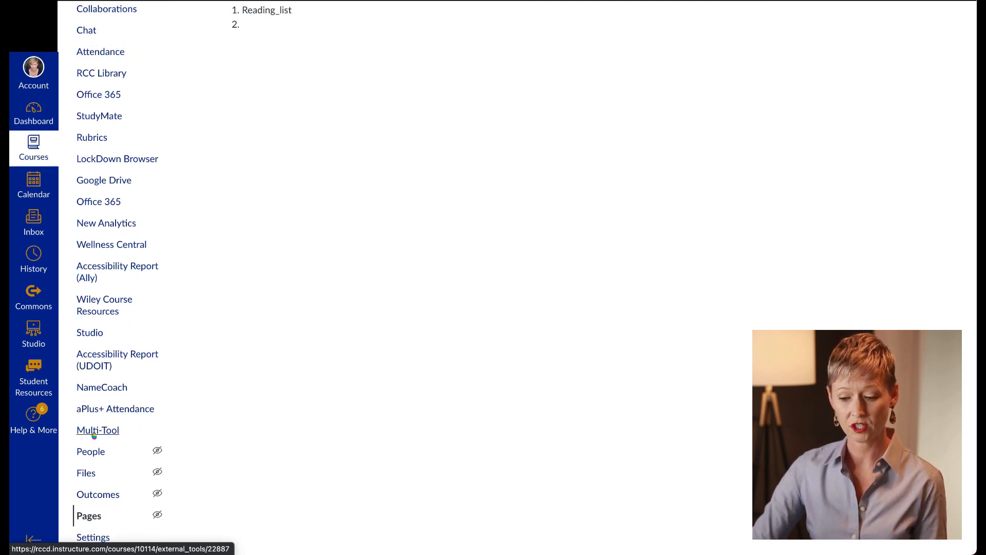
pyautogui.click(101, 430)
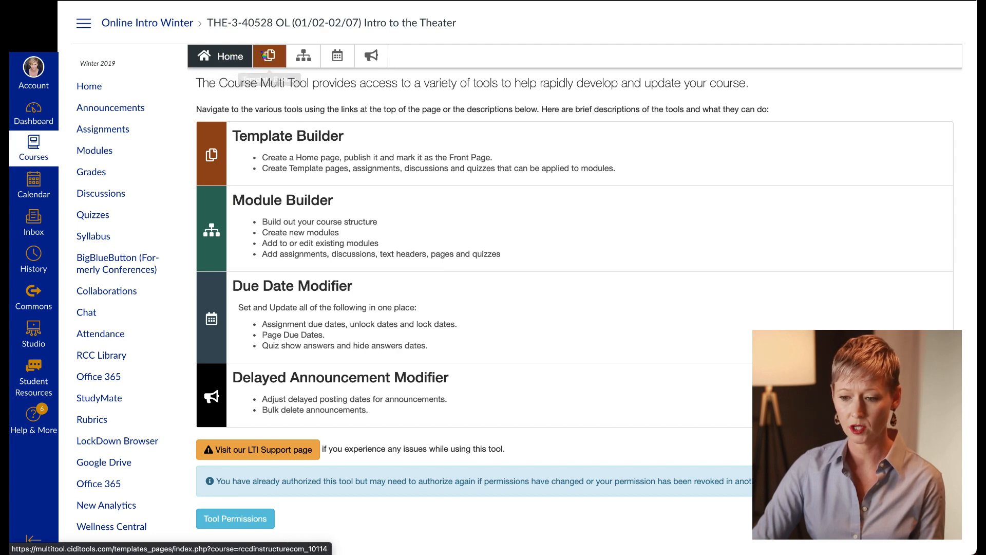
pyautogui.click(265, 56)
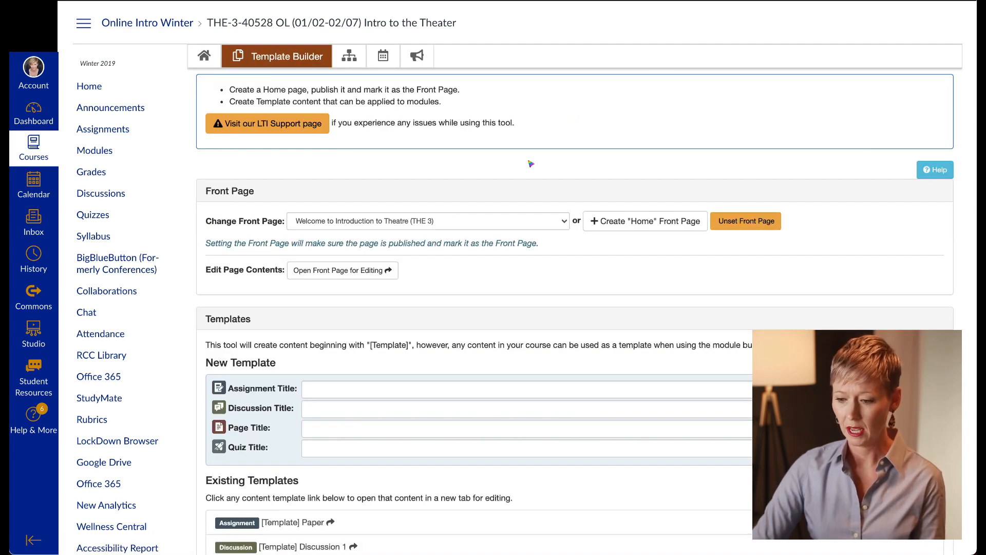
pyautogui.scroll(-3, 531, 163)
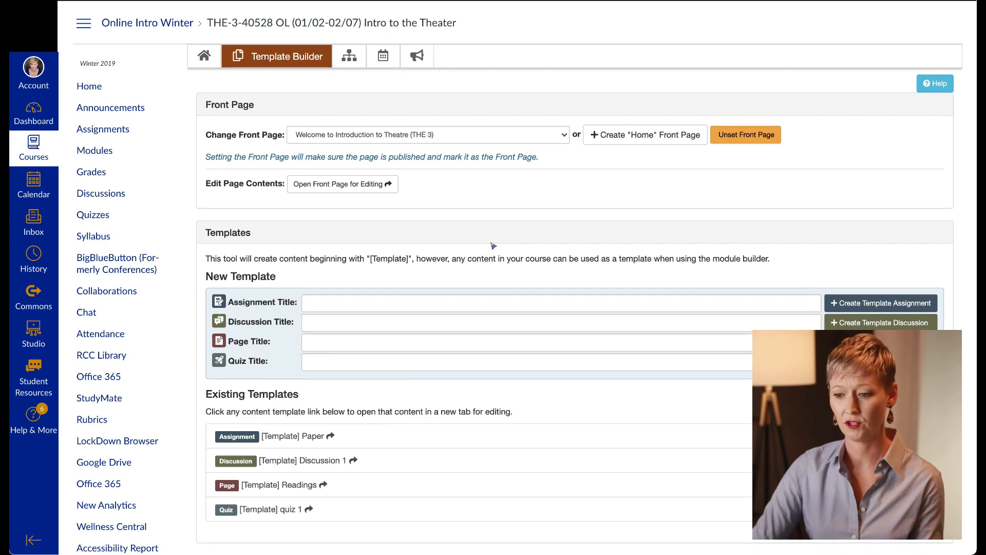
pyautogui.scroll(3, 339, 115)
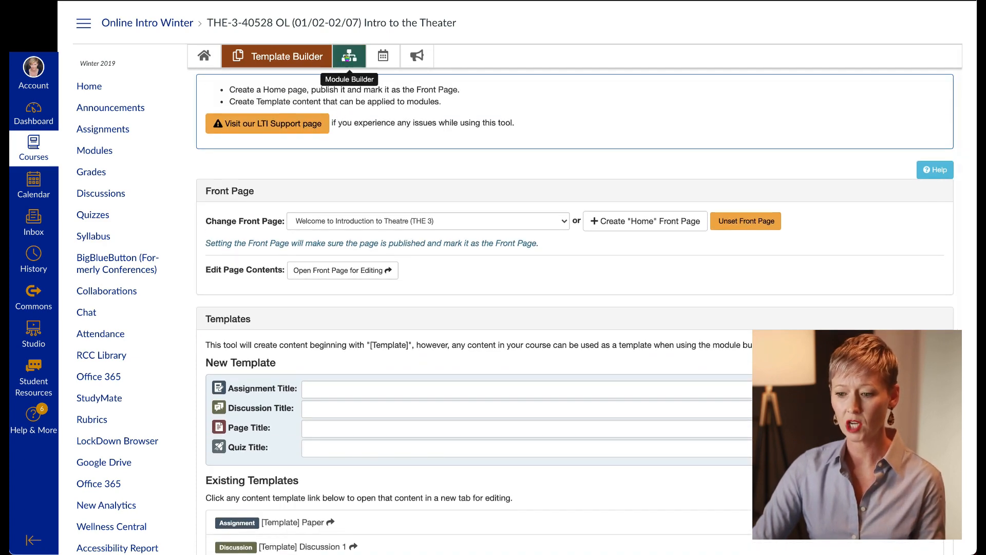
# Step: Examine the Unit #1 (Chapters 3, 4, 5) items and the New Module Pattern options in the Module Builder
pyautogui.click(349, 57)
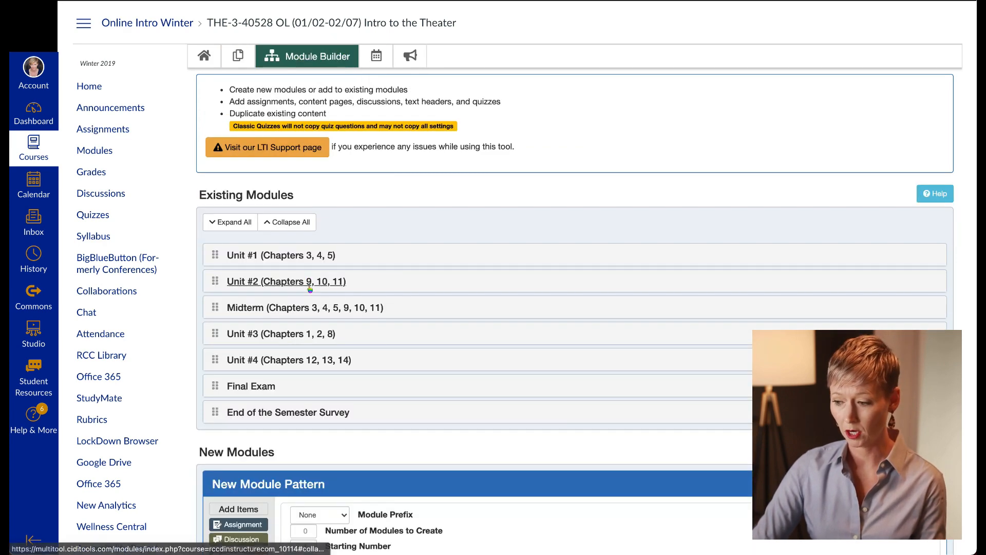
pyautogui.click(303, 257)
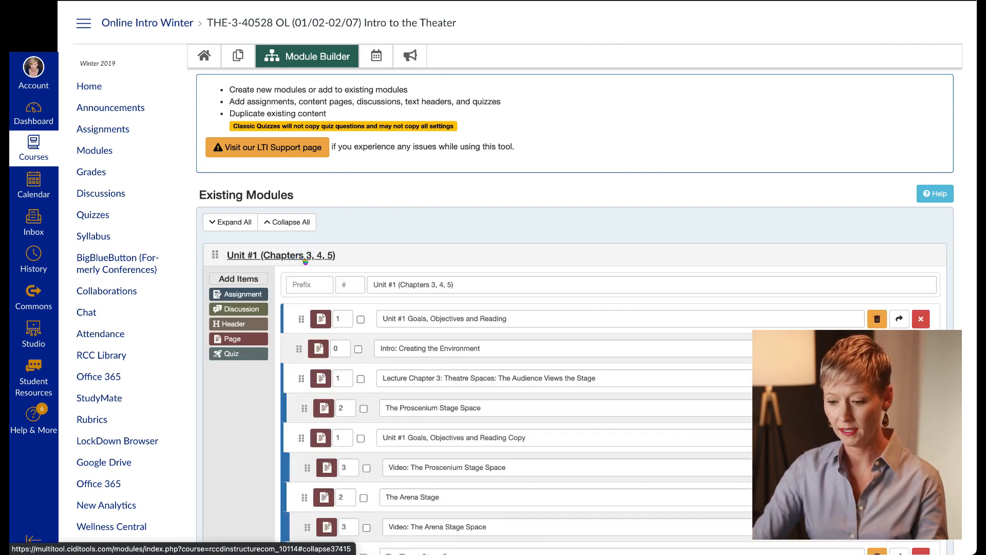
pyautogui.scroll(-3, 305, 261)
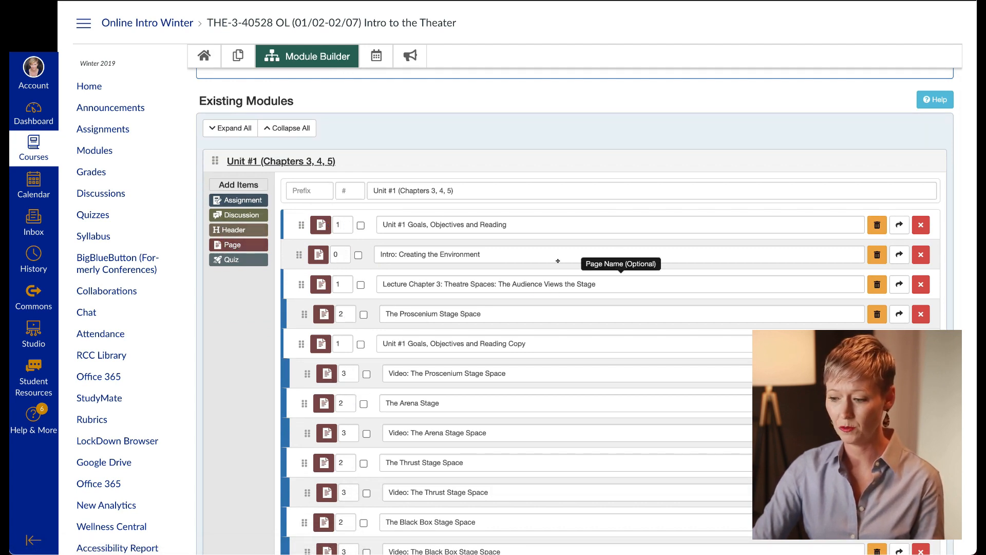
pyautogui.scroll(-7, 623, 375)
pyautogui.scroll(-15, 624, 376)
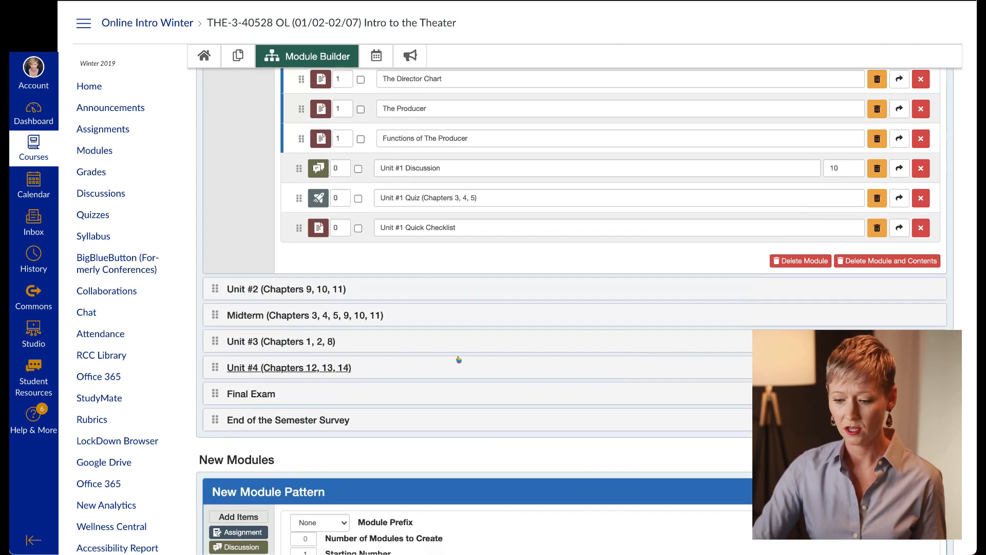
pyautogui.scroll(-4, 446, 349)
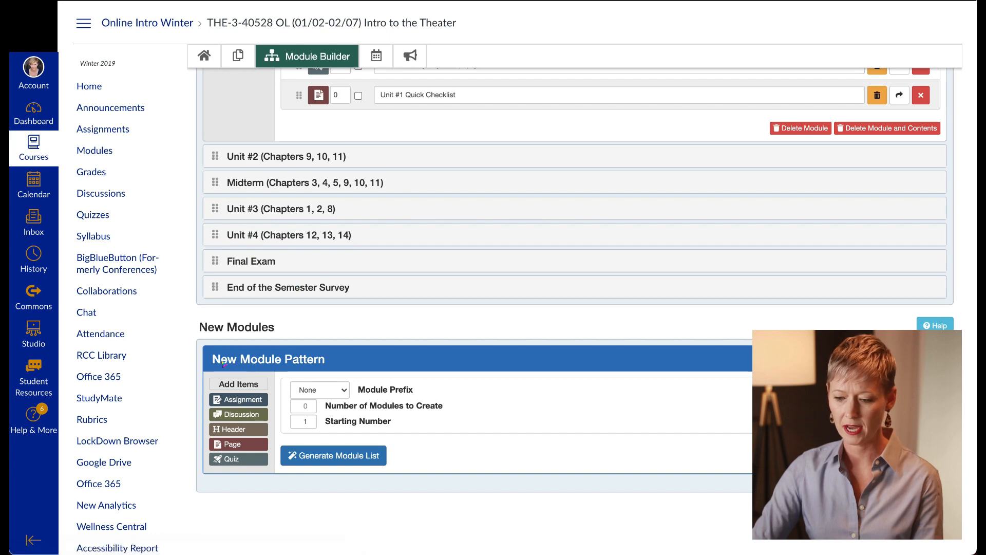
pyautogui.scroll(20, 387, 226)
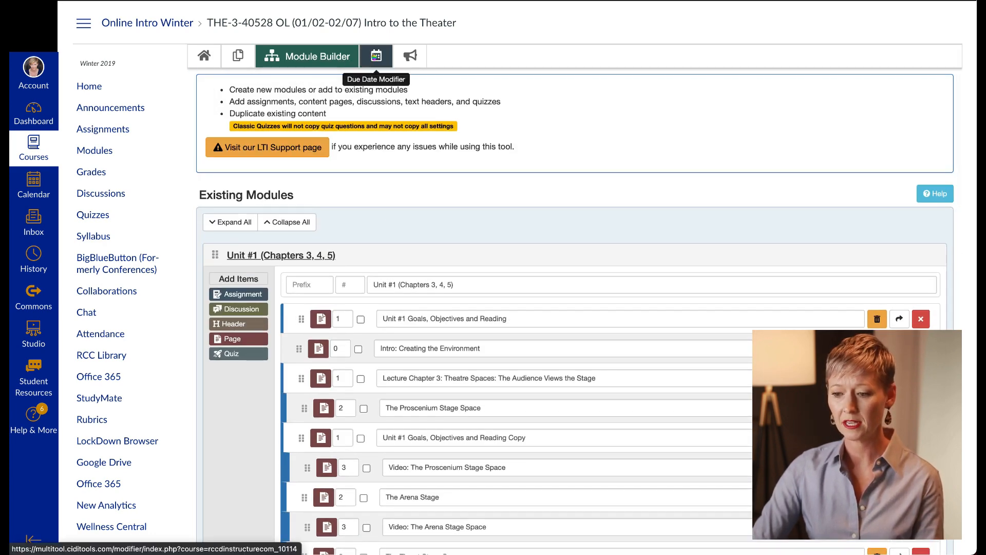
# Step: Open the Due Date Modifier and examine the due, available-from and until dates in the Assignment Data table
pyautogui.click(367, 57)
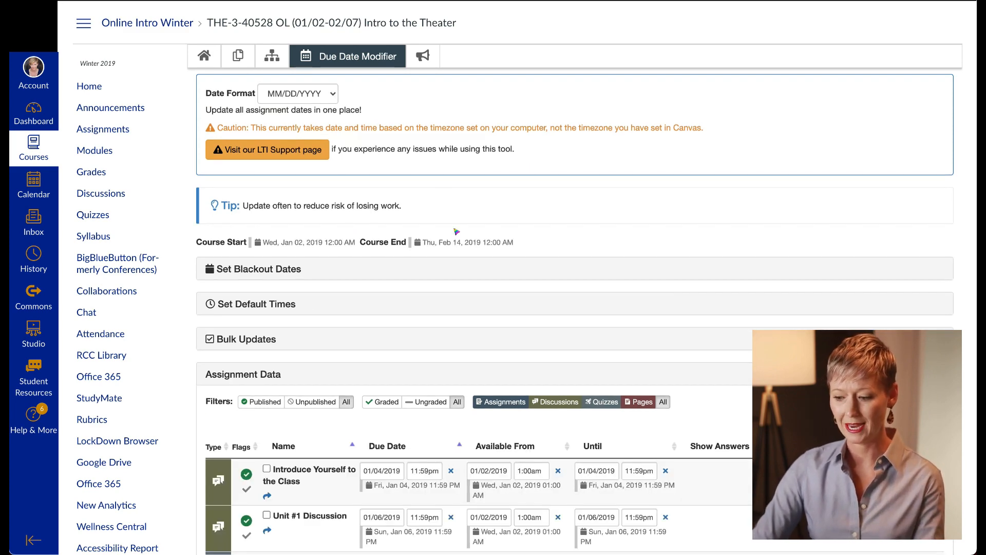
pyautogui.scroll(-3, 457, 232)
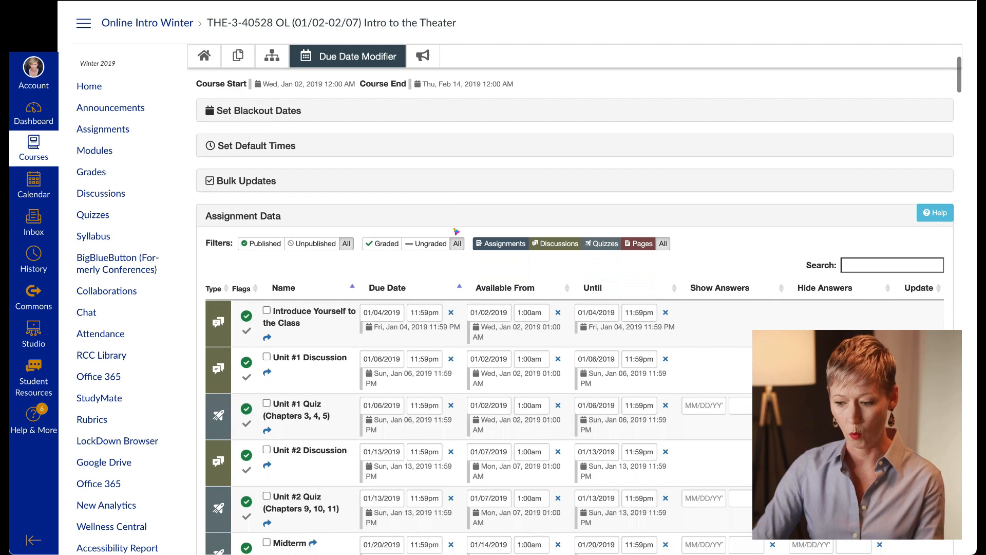
pyautogui.scroll(-3, 457, 232)
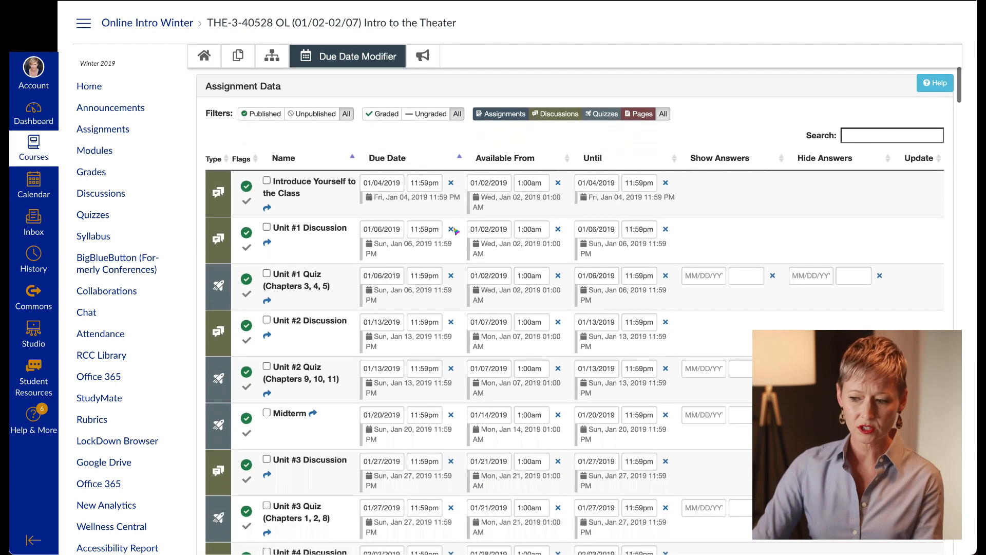
pyautogui.scroll(-3, 456, 231)
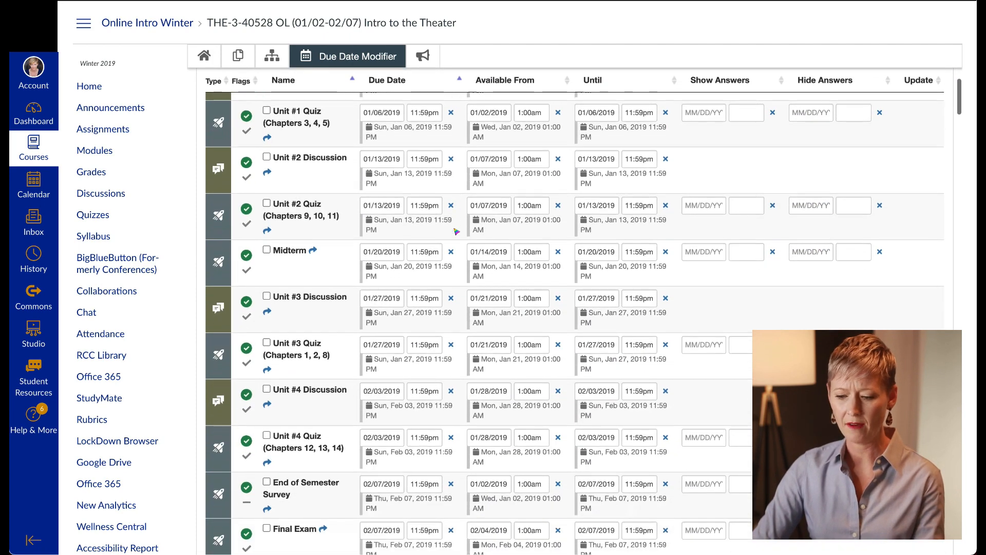
pyautogui.scroll(-2, 456, 231)
pyautogui.scroll(8, 457, 232)
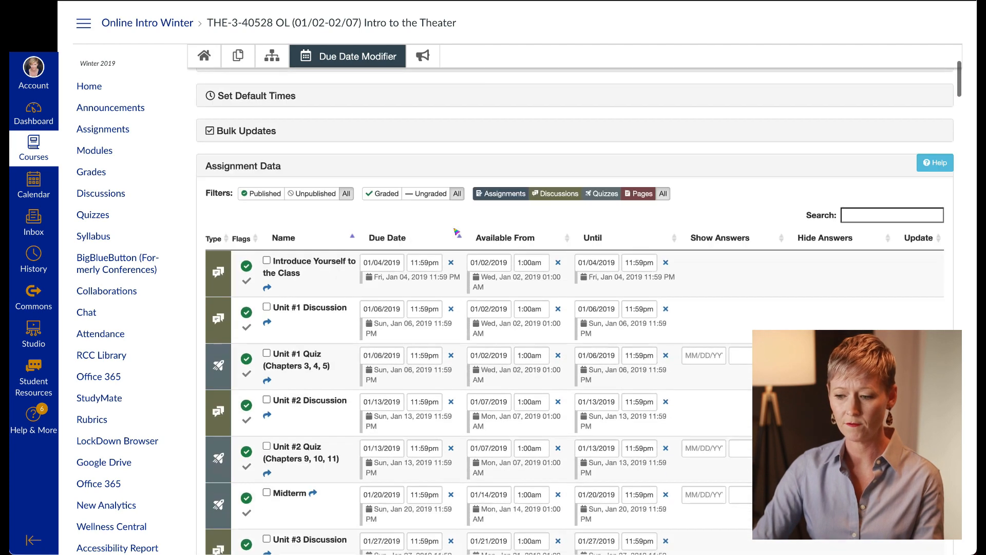
pyautogui.scroll(5, 456, 232)
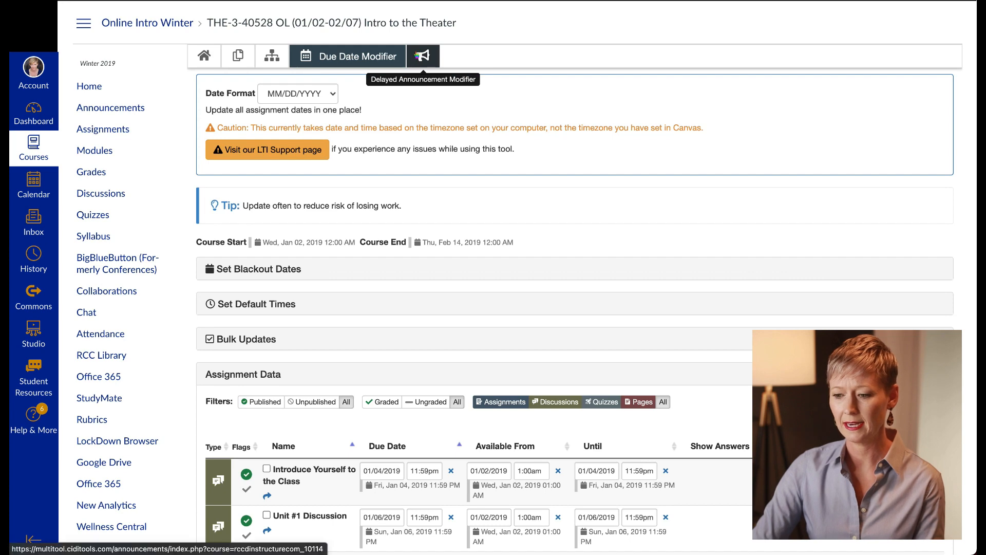
# Step: Open the Delayed Announcement Modifier and examine the delay post dates, actions and text in the Announcement Data table
pyautogui.click(422, 55)
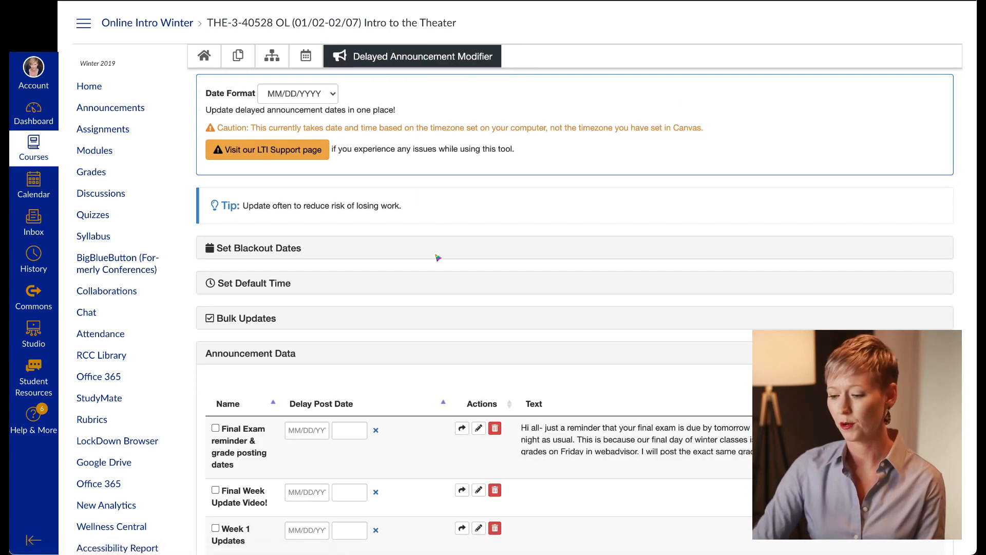
pyautogui.scroll(-3, 438, 258)
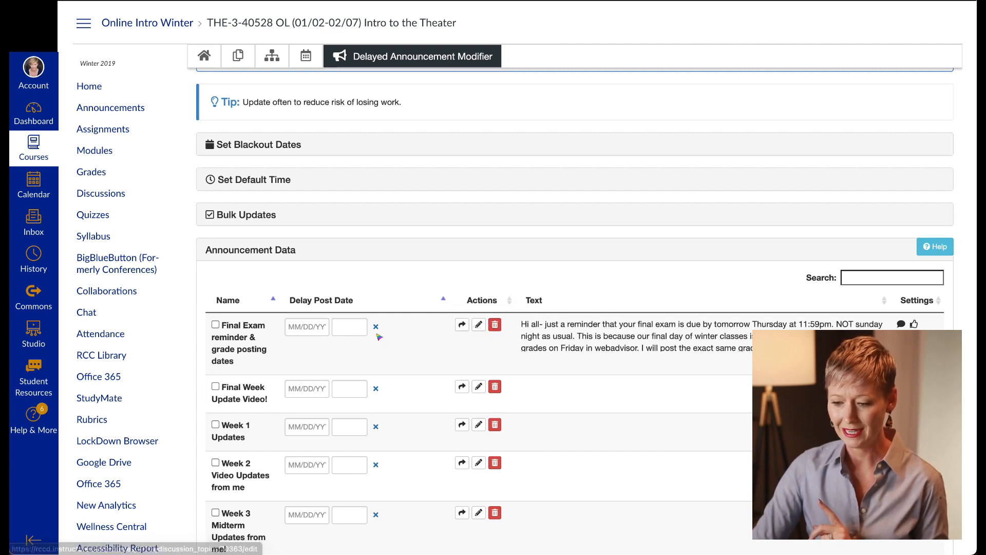
pyautogui.scroll(-3, 316, 402)
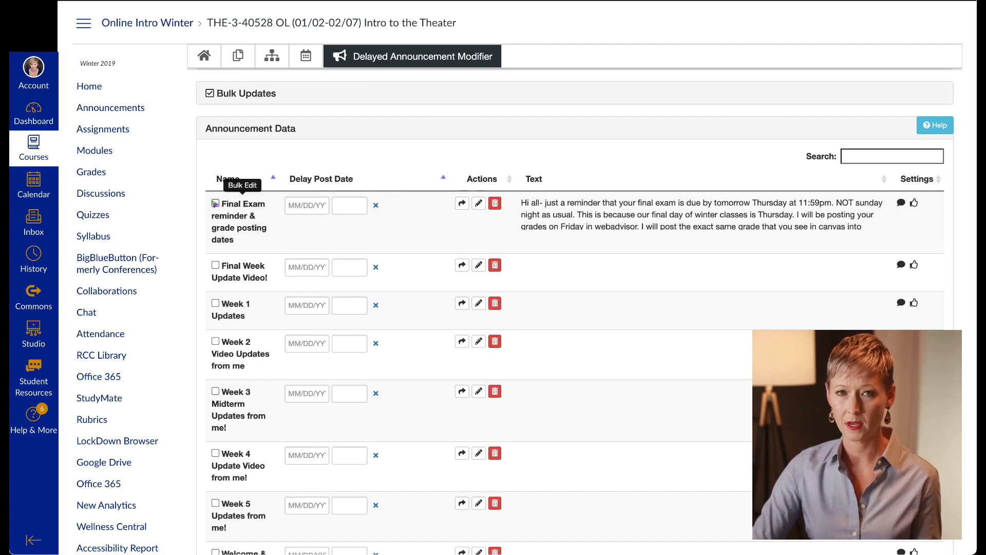
pyautogui.scroll(-4, 357, 355)
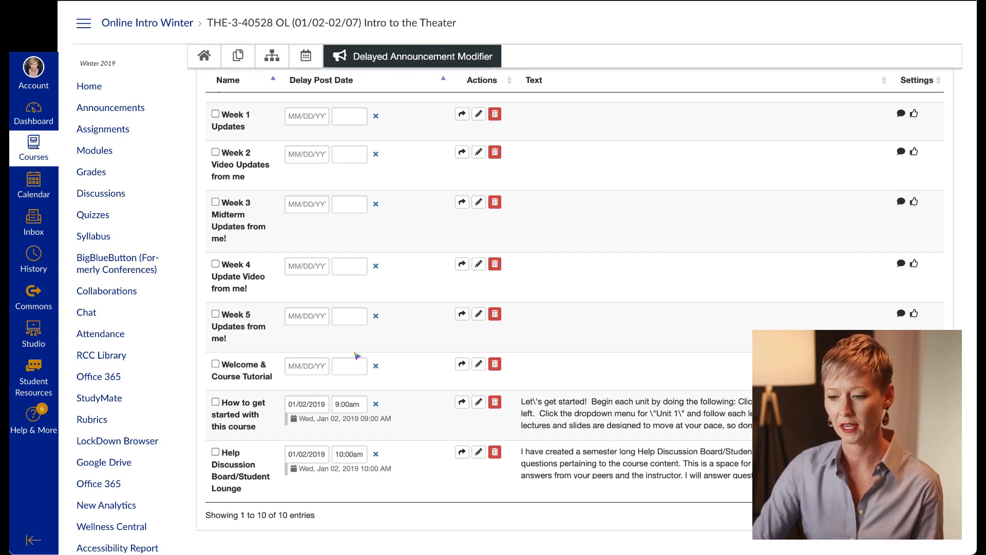
pyautogui.scroll(8, 357, 356)
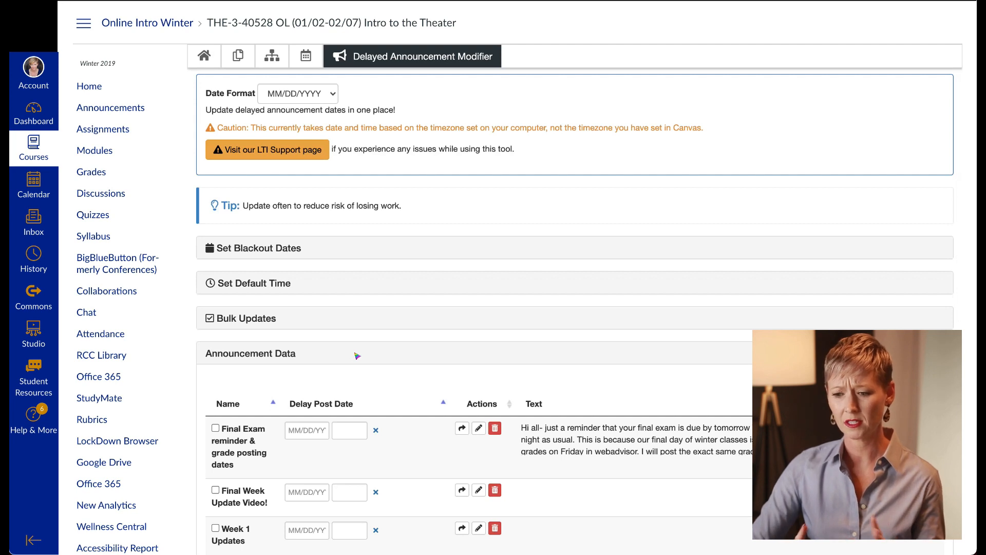